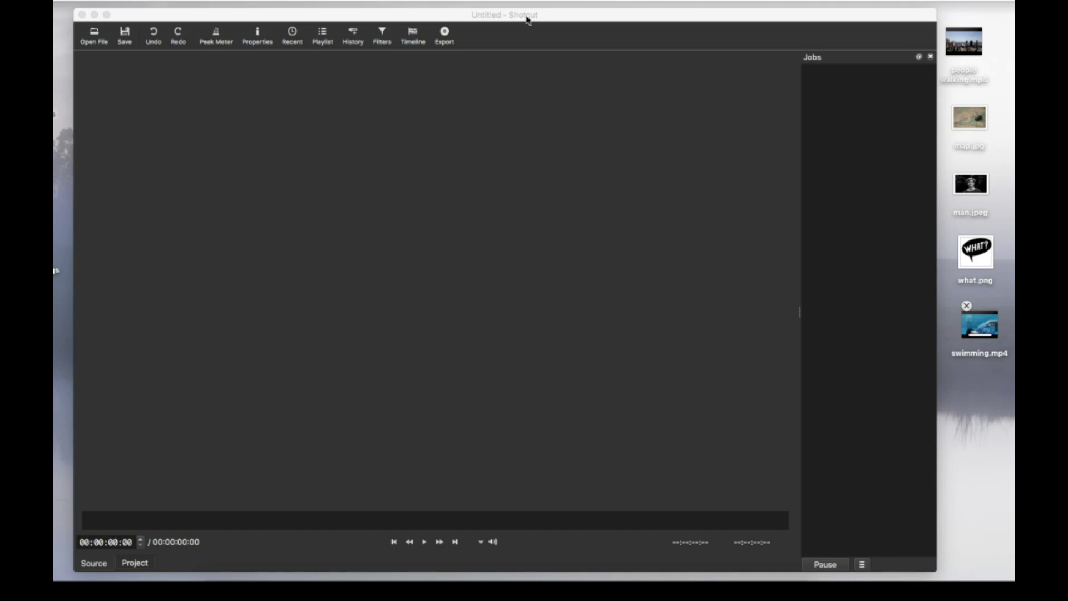
Load people walking.mp4 into the player and add it to the playlist.
click(327, 40)
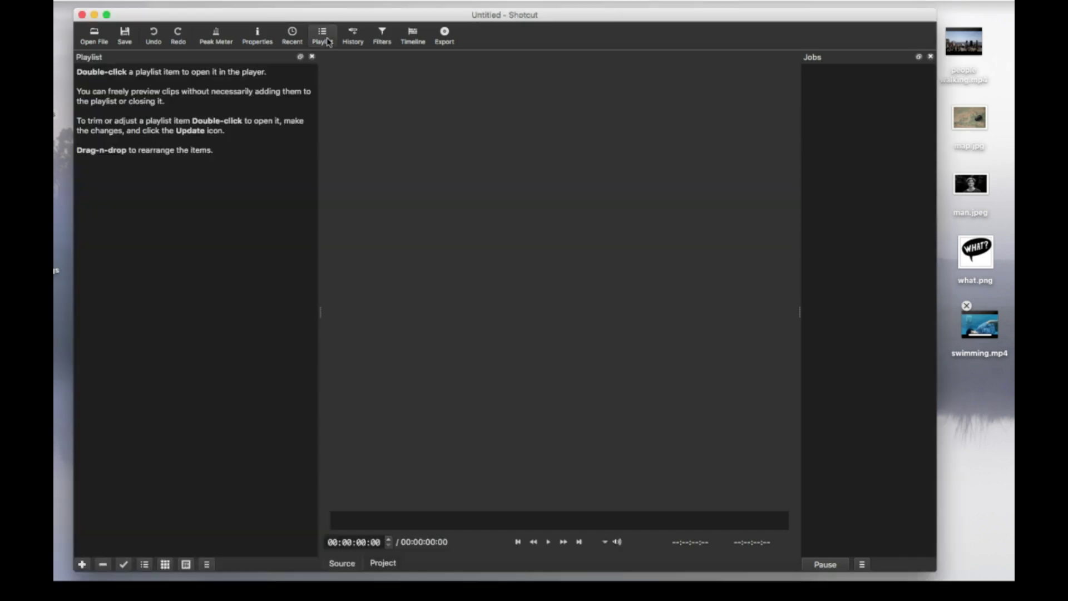
mouse_move(980, 44)
drag(981, 43, 644, 148)
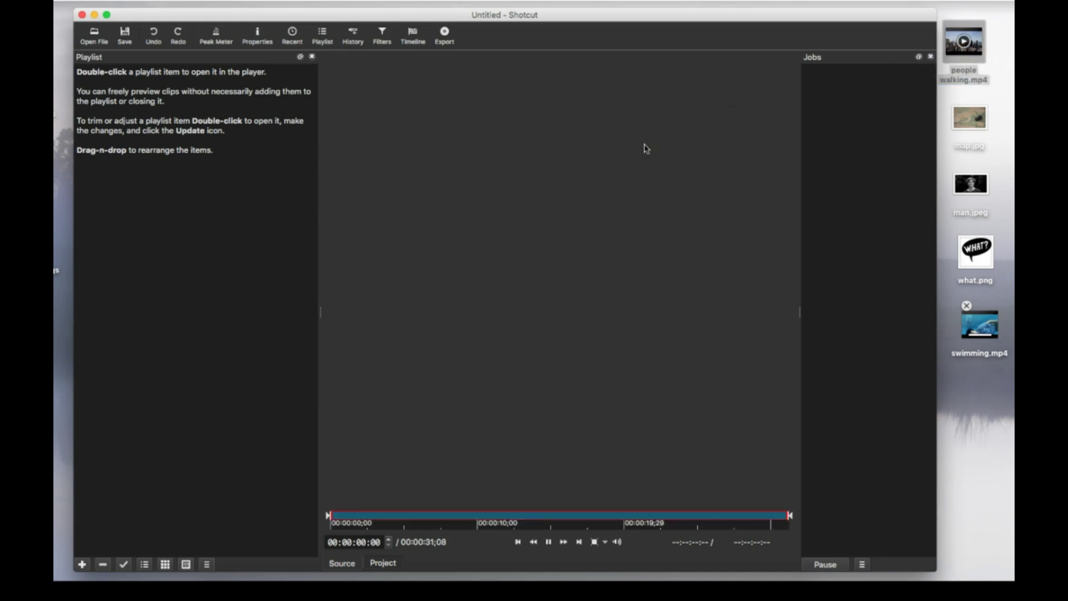
drag(517, 231, 211, 128)
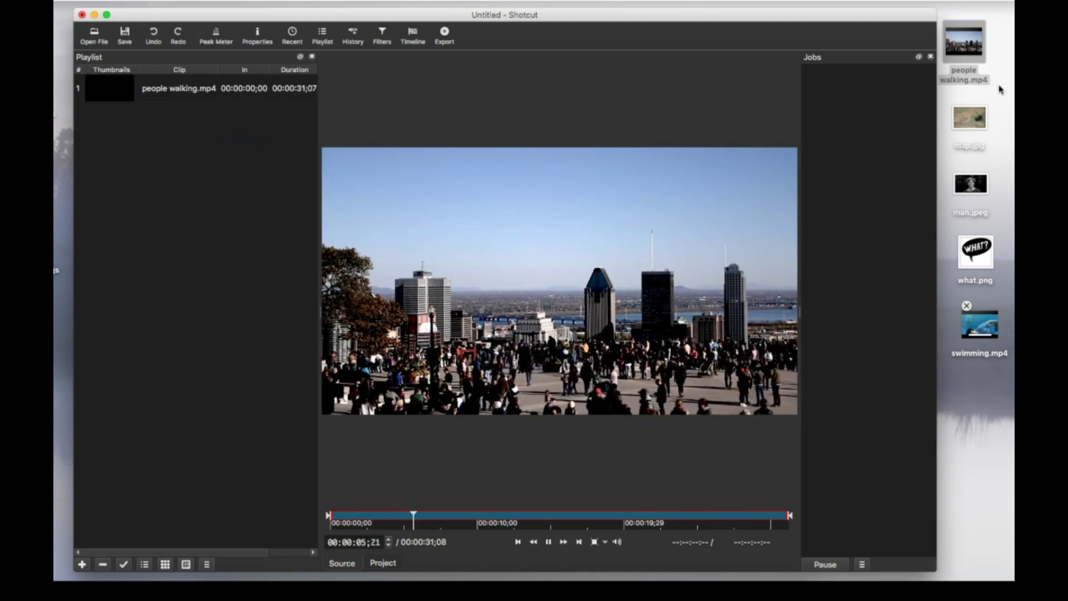
Add map.jpg, man.jpeg, what.png and swimming.mp4 to the playlist, then pause the preview.
drag(963, 120, 152, 161)
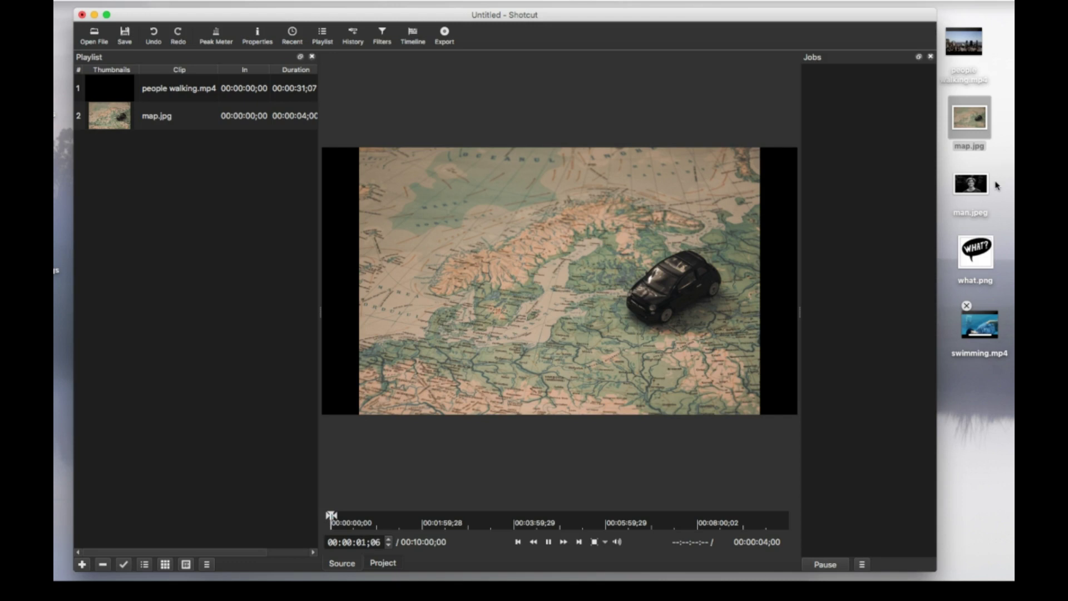
drag(981, 186, 222, 165)
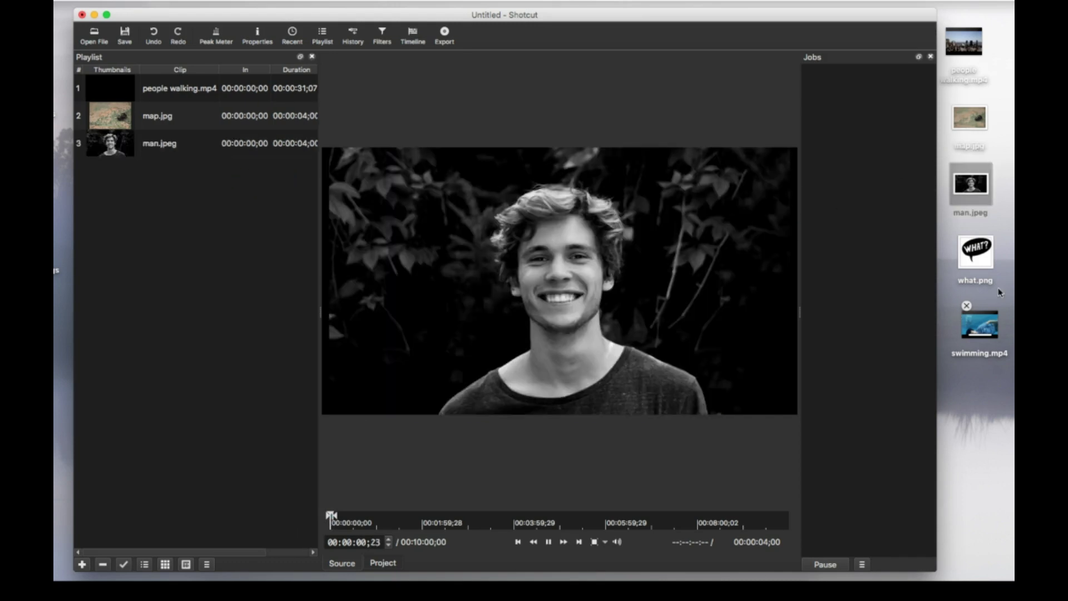
drag(995, 261, 211, 214)
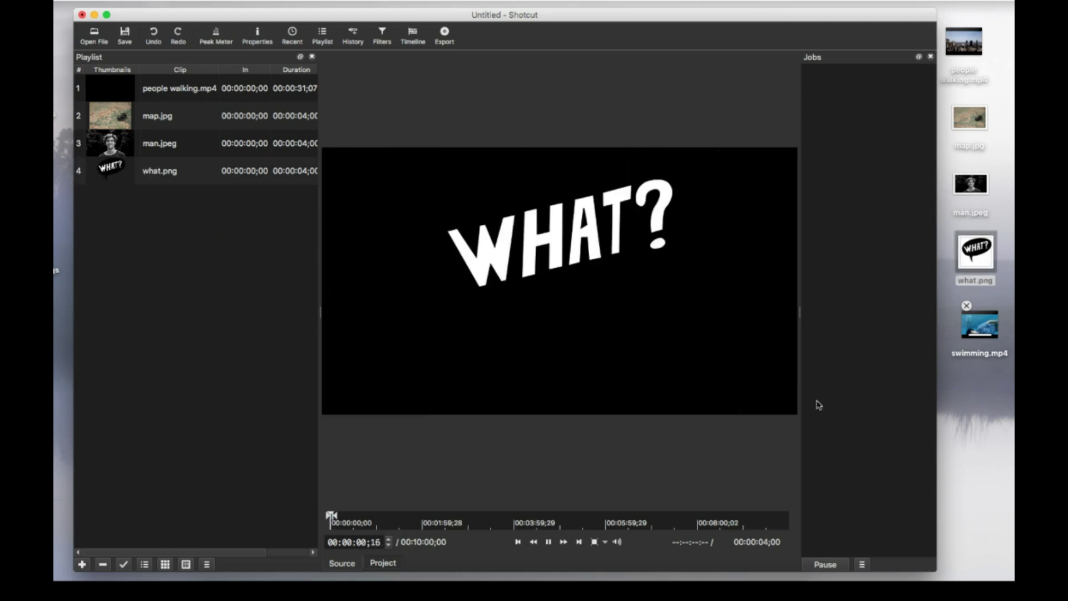
drag(998, 326, 201, 212)
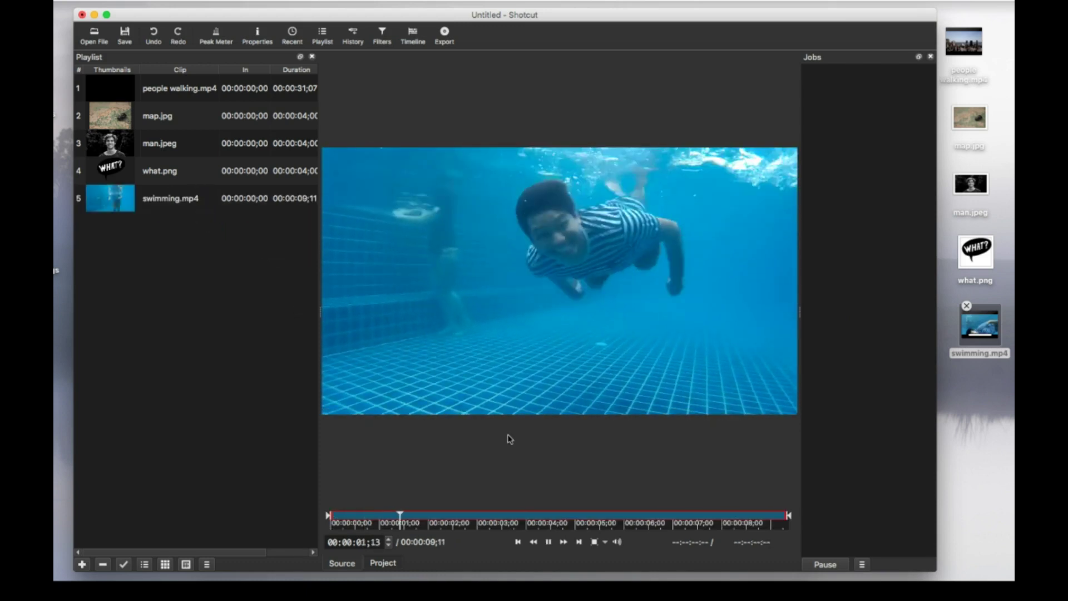
click(549, 542)
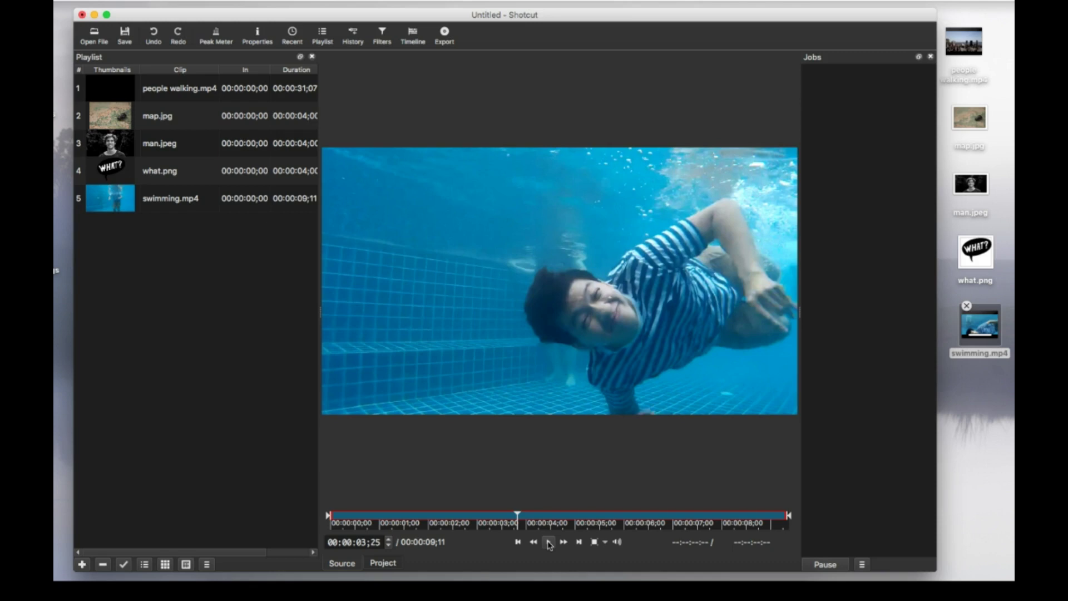
Enlarge the timeline panel, add two video tracks V1 and V2, and target V1.
click(413, 36)
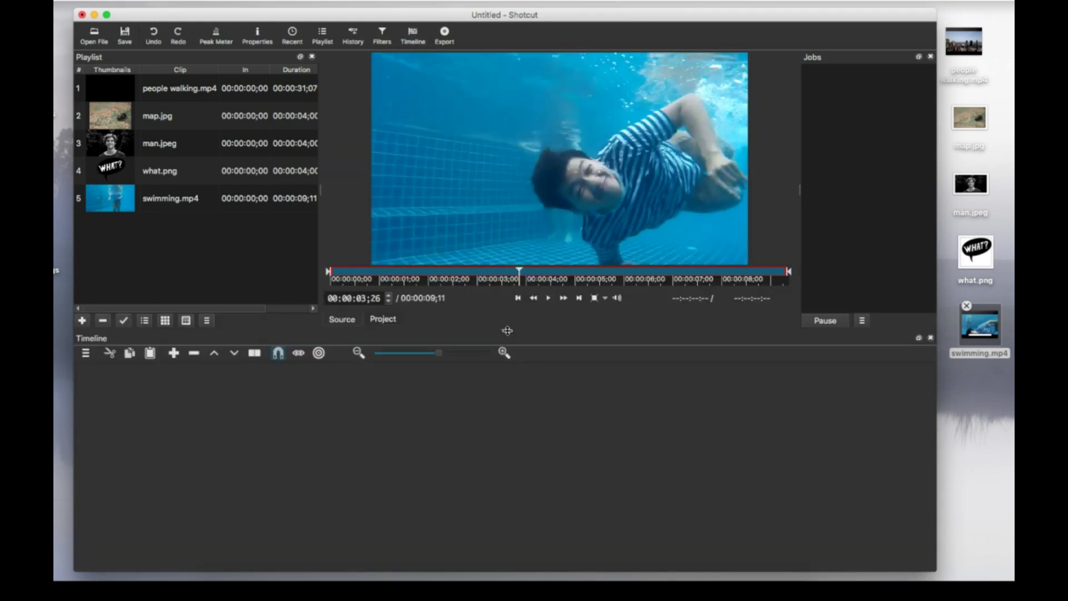
drag(506, 330, 507, 303)
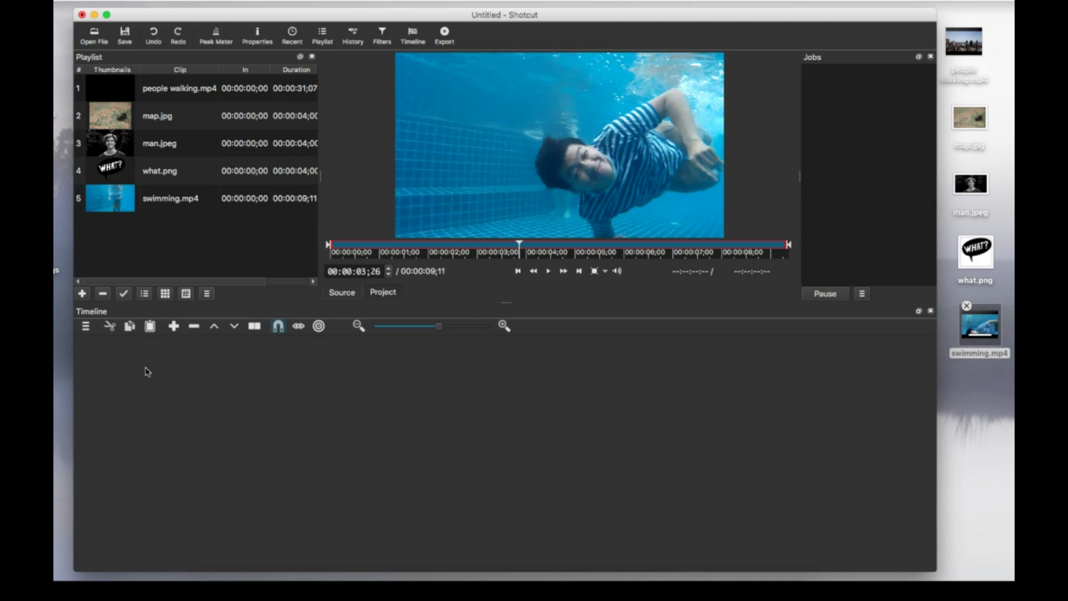
click(85, 327)
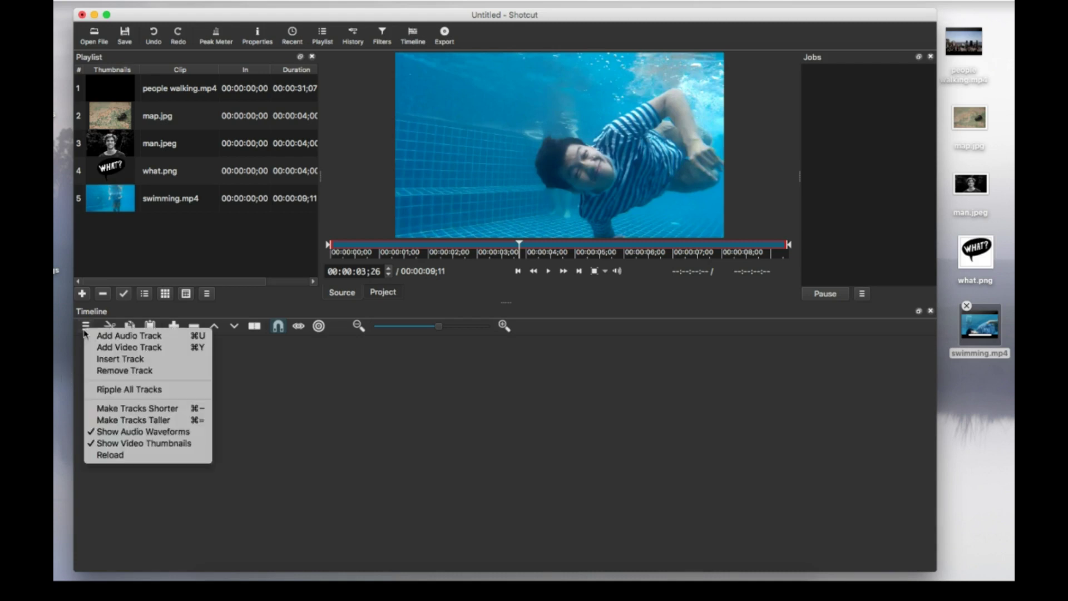
click(115, 348)
click(86, 327)
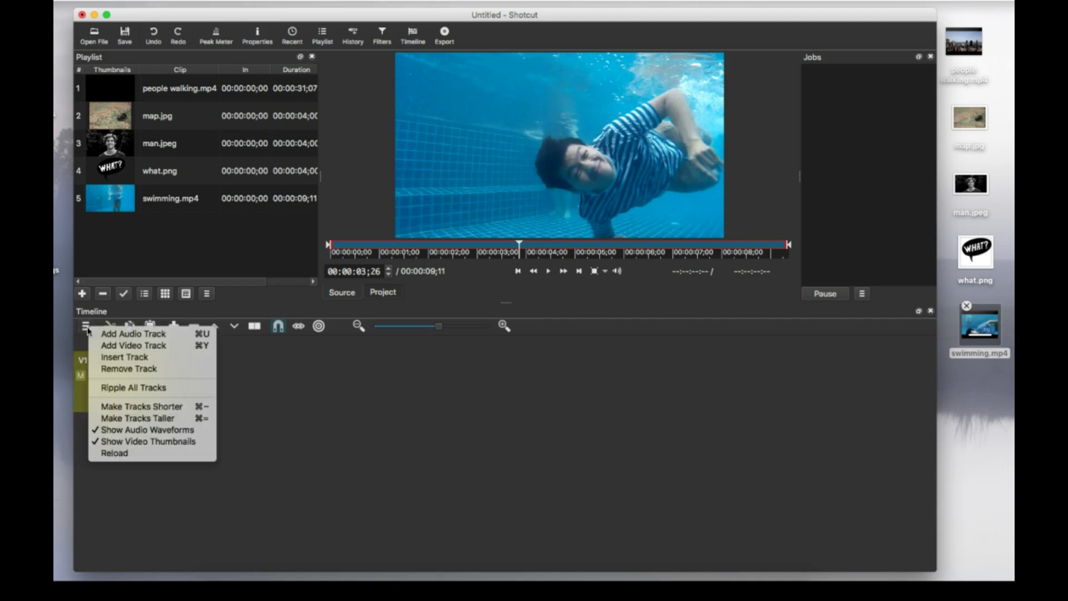
click(111, 346)
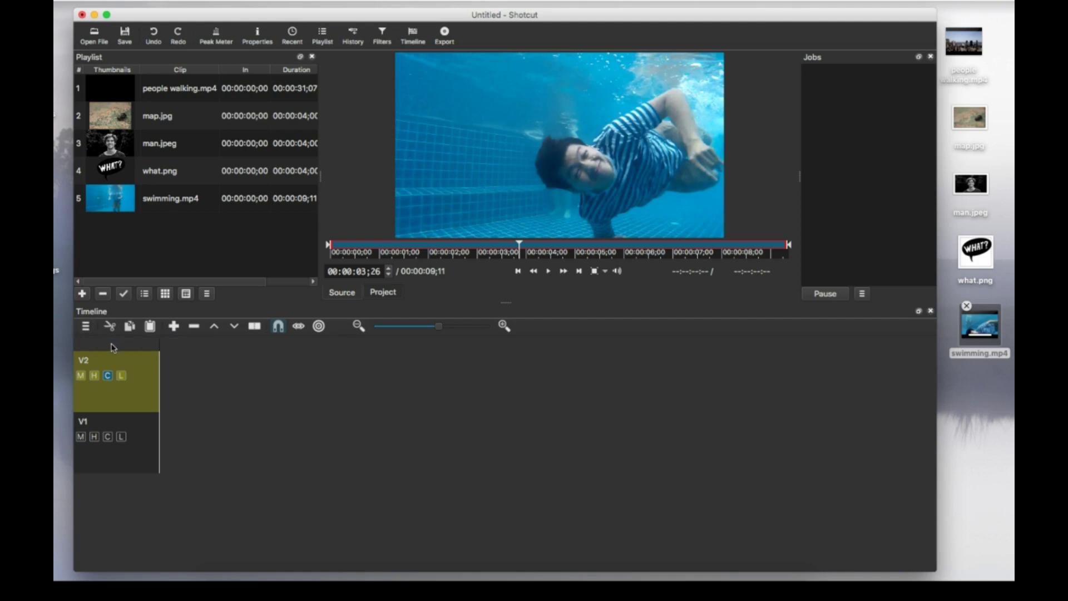
click(140, 466)
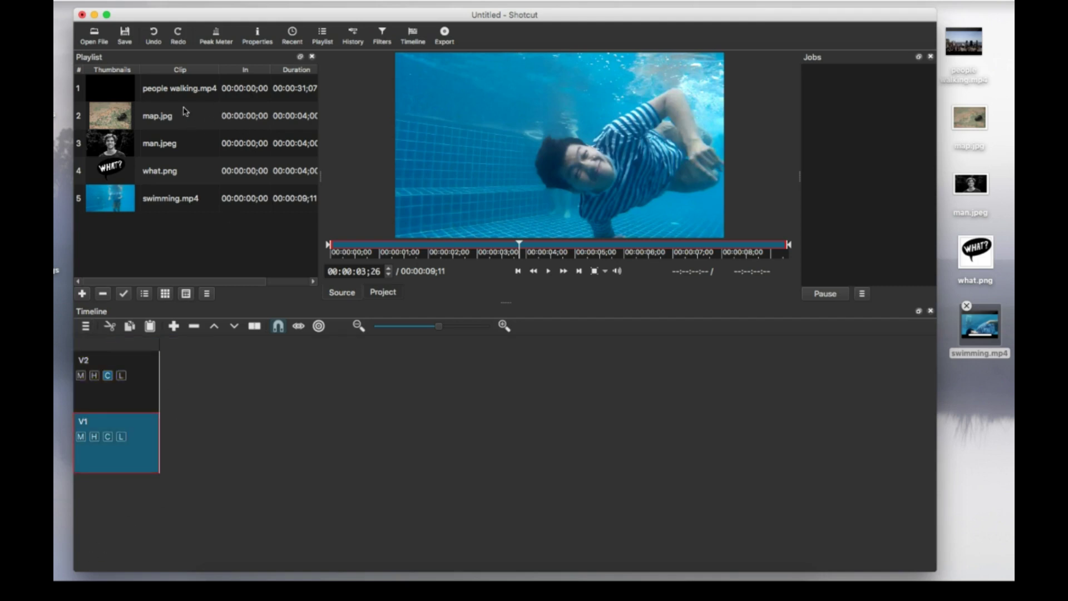
Put people walking.mp4 on V1 and map.jpg on V2, removing the V1 gap so both start at zero.
drag(177, 90, 323, 454)
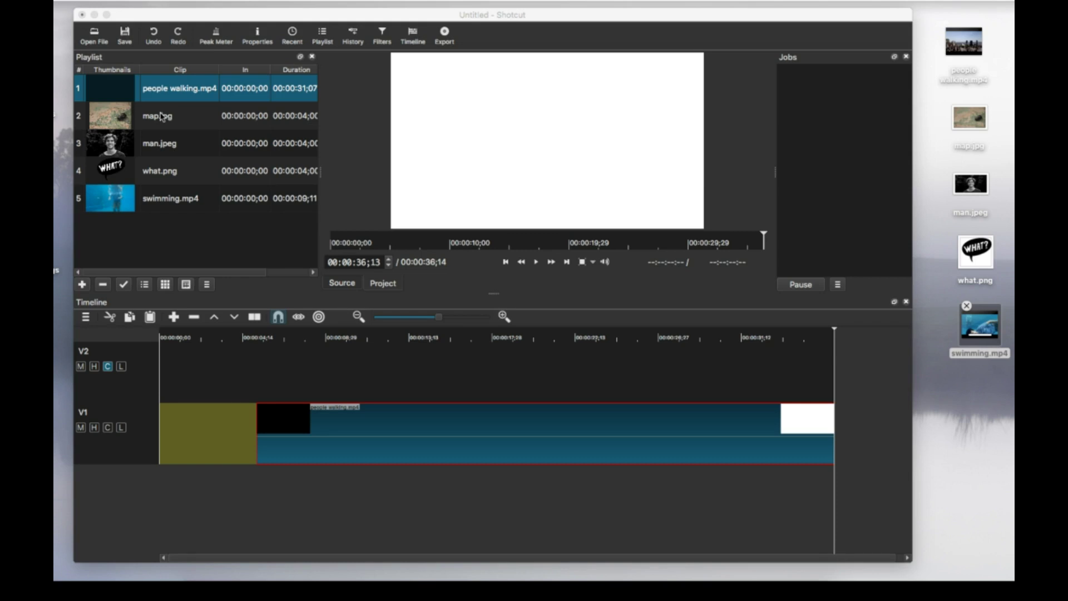
drag(162, 117, 336, 377)
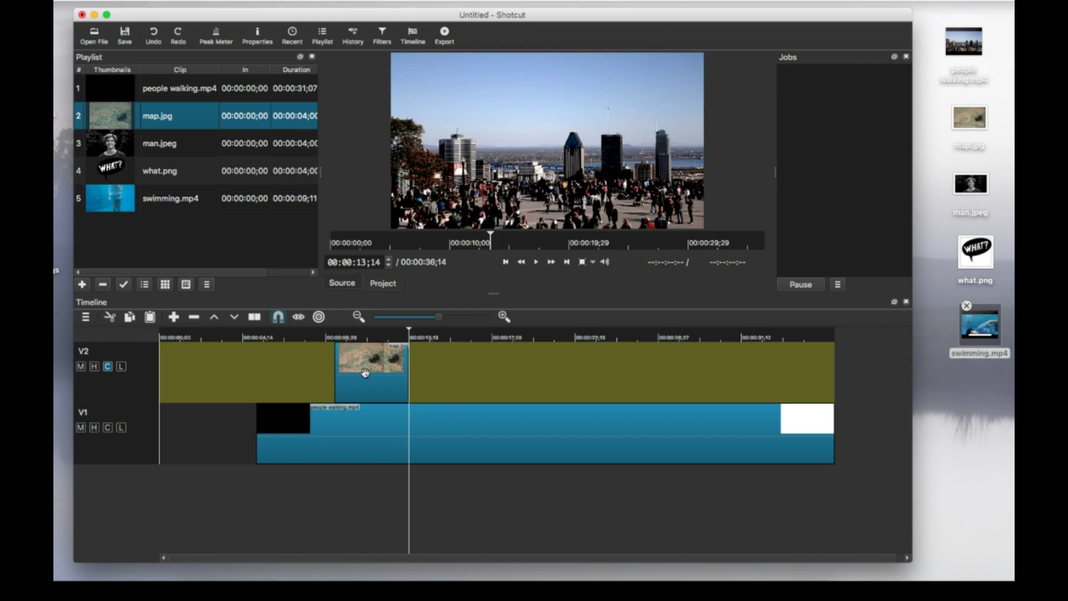
drag(379, 376, 291, 368)
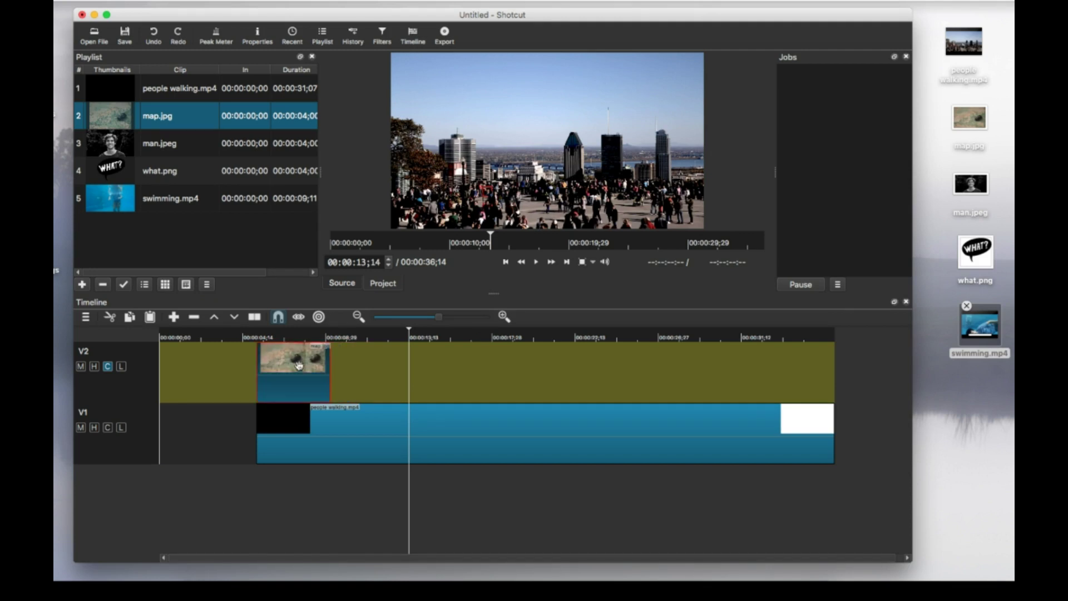
click(219, 433)
right_click(208, 430)
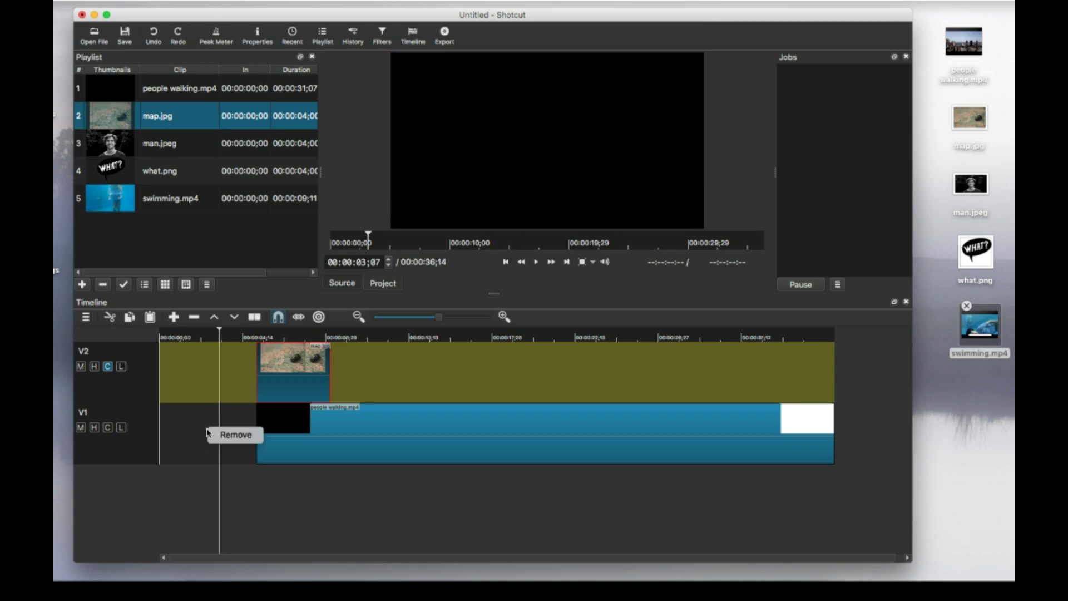
click(224, 437)
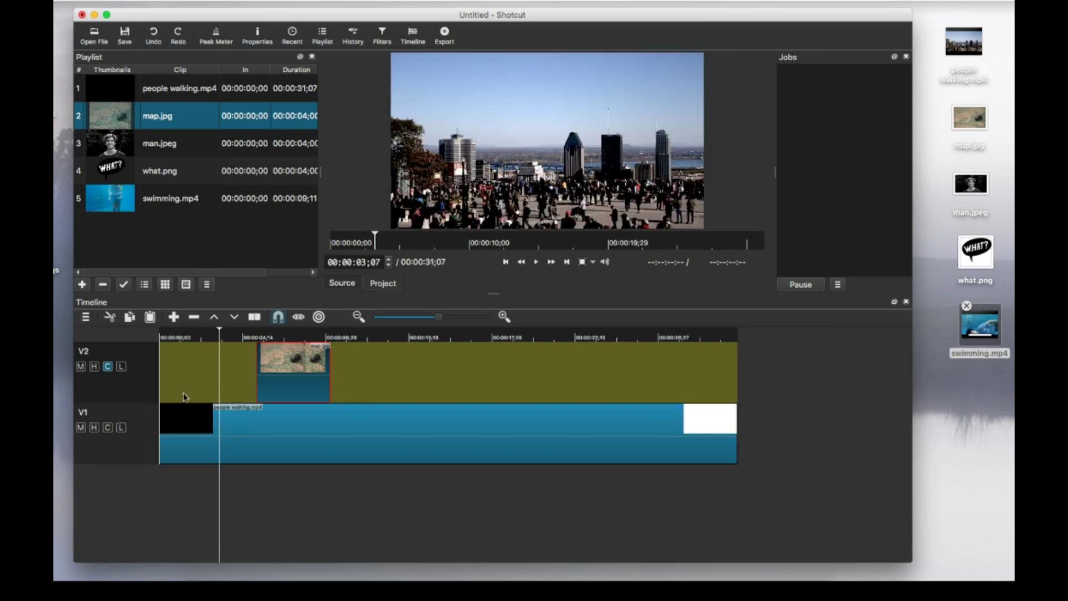
drag(289, 373, 186, 368)
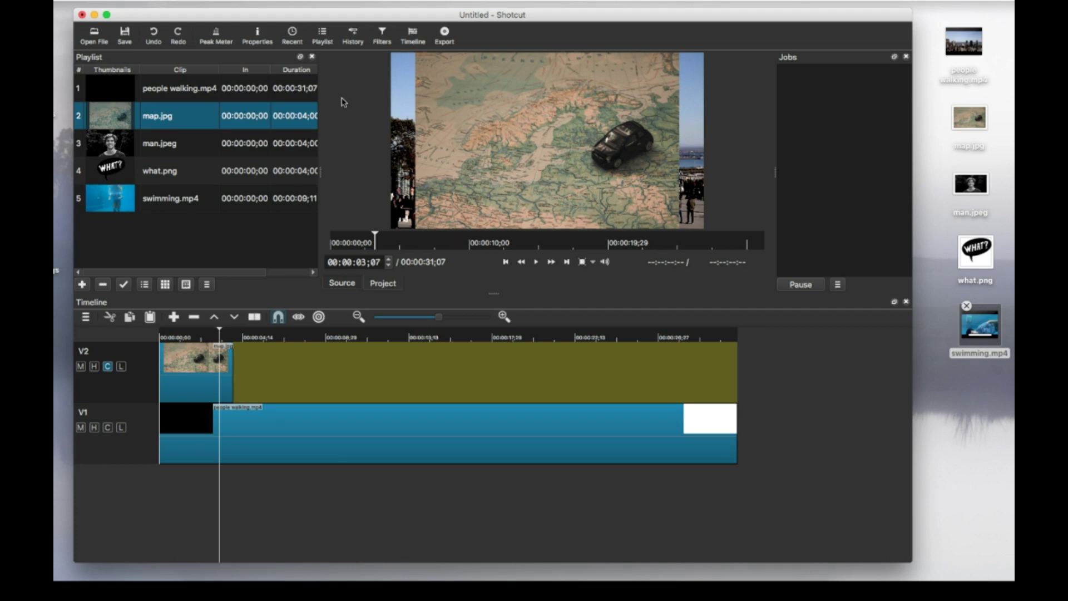
Select the map.jpg clip and apply the Size and Position video filter to it.
click(196, 377)
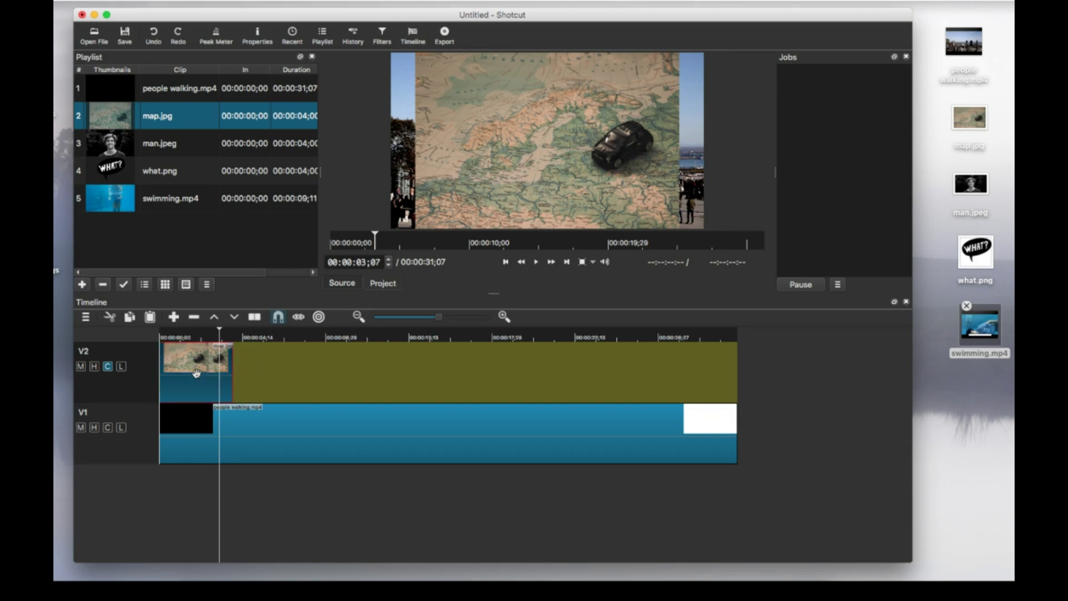
click(382, 36)
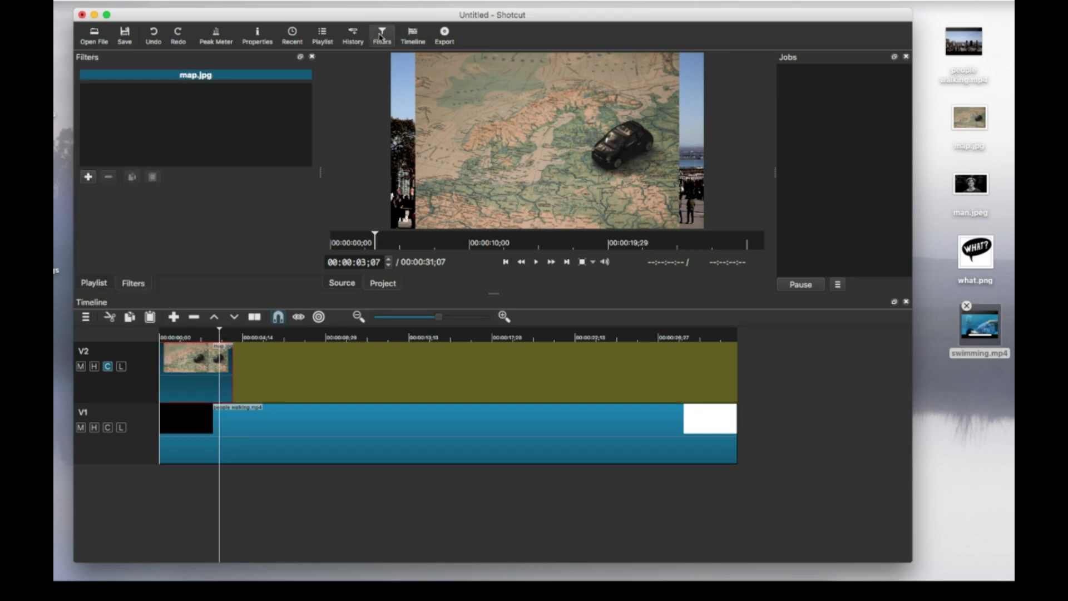
click(88, 177)
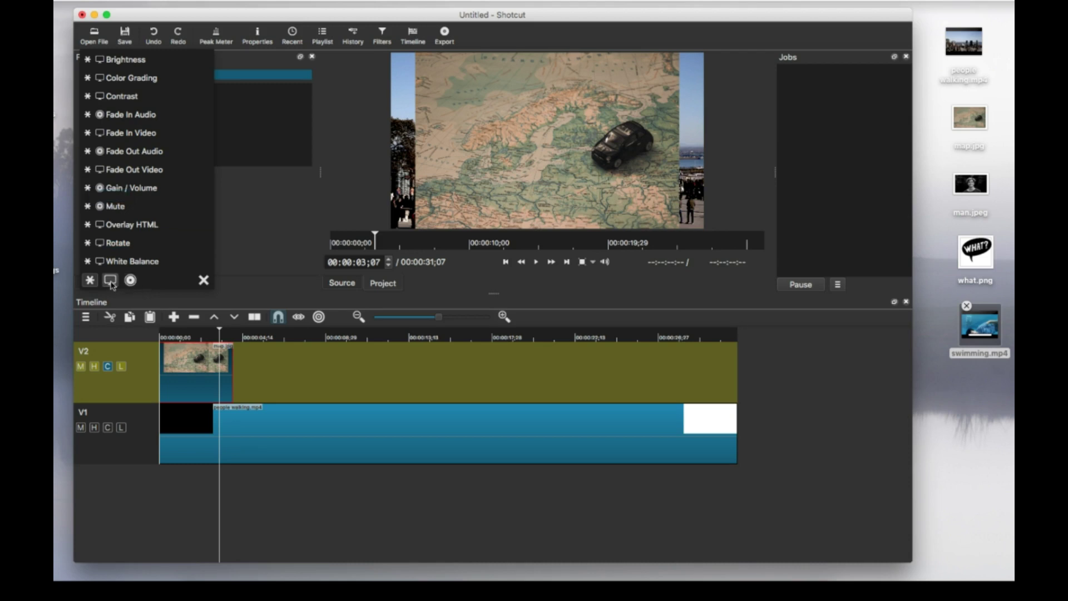
click(110, 281)
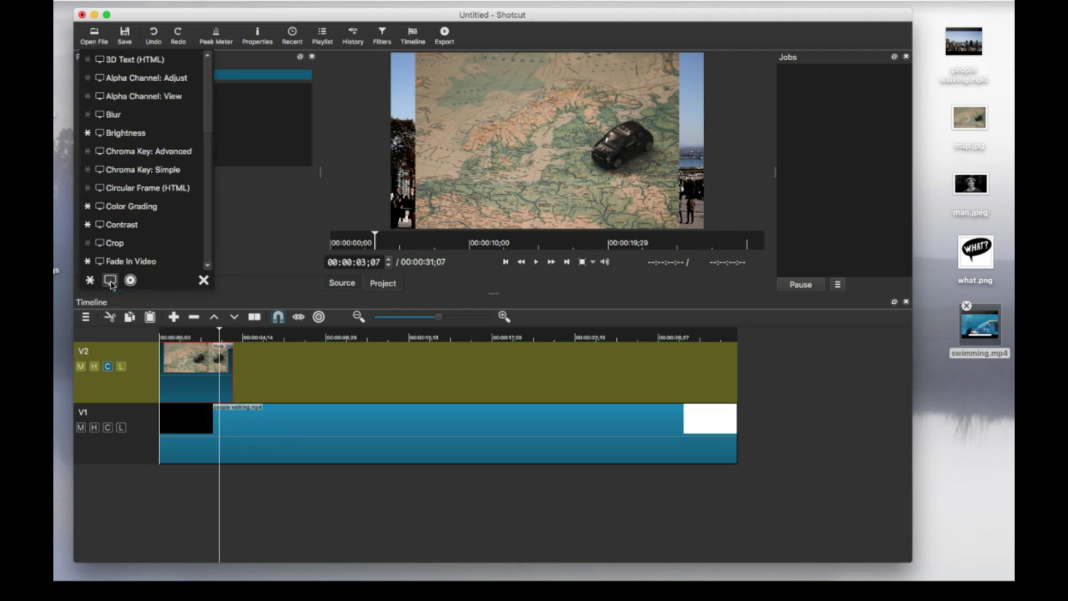
scroll(203, 209, down, 10)
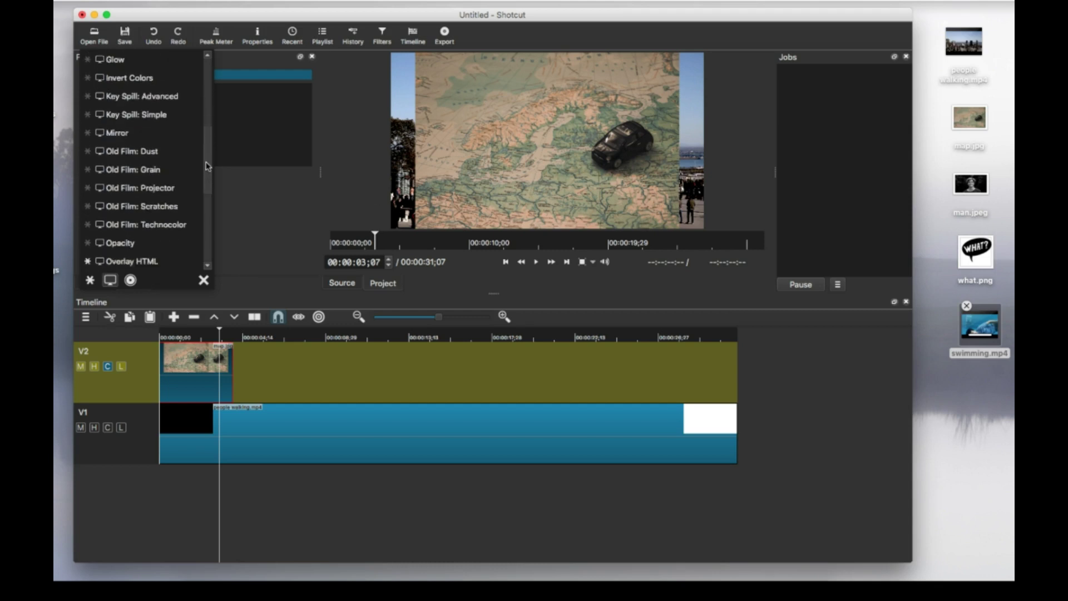
scroll(204, 209, down, 1)
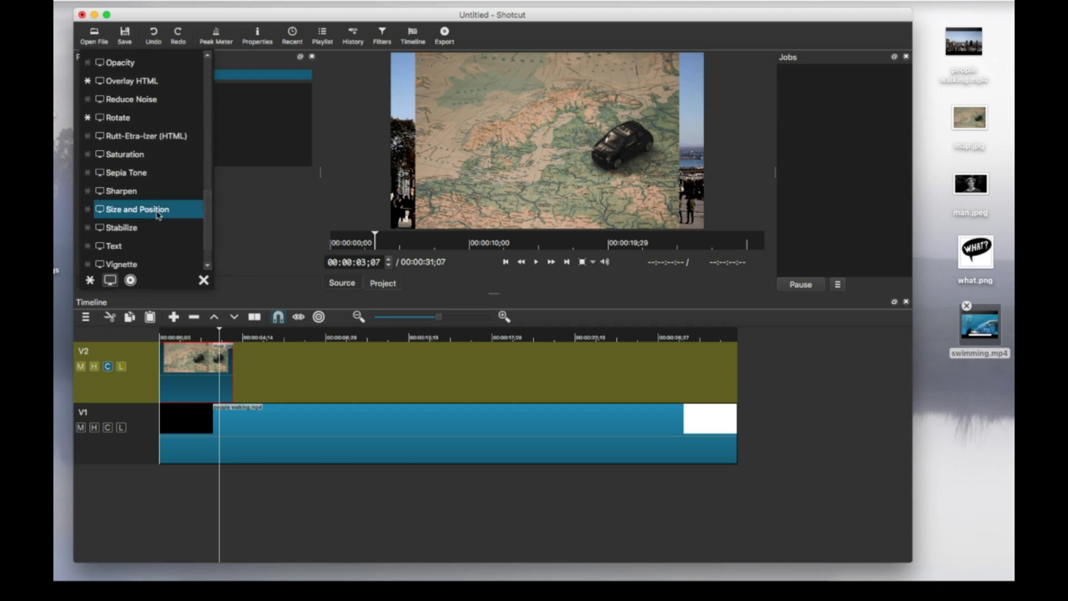
click(138, 209)
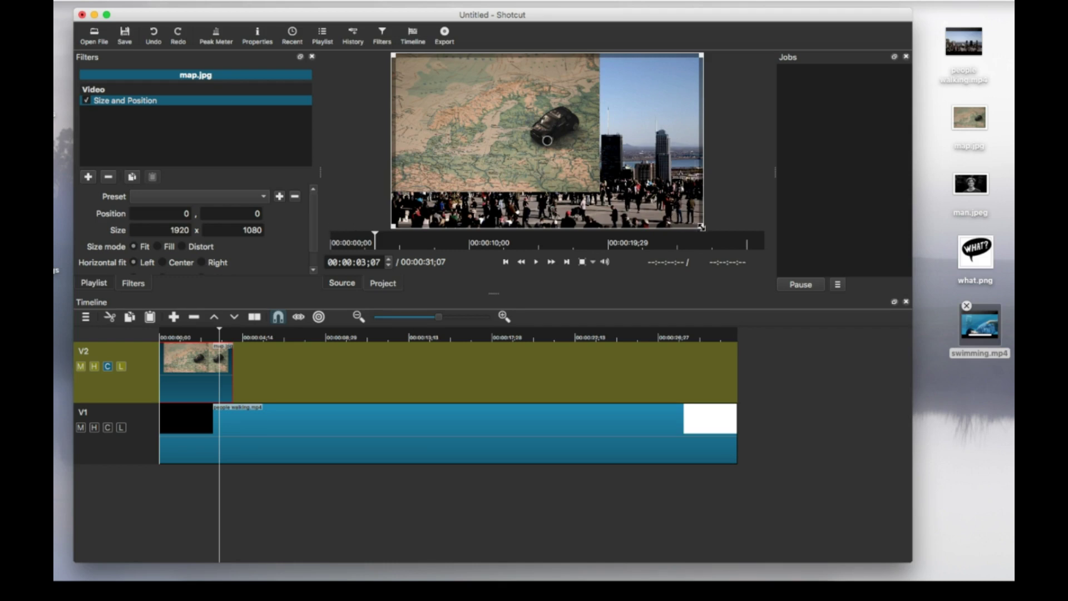
Shrink the map overlay to 551x368 in the top-left corner and play the edit from 0.
drag(702, 226, 476, 114)
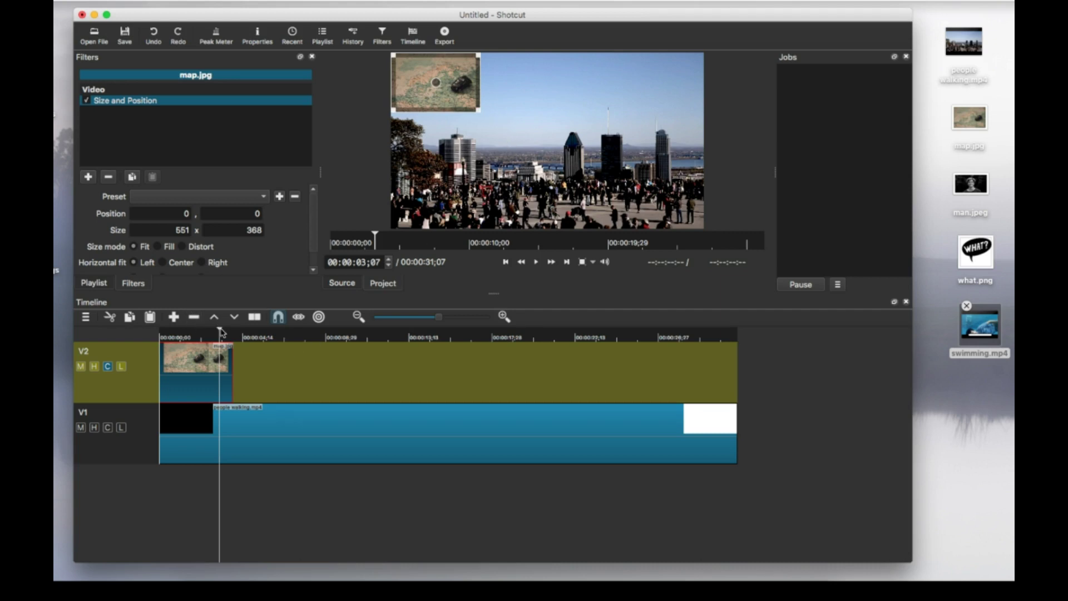
drag(222, 333, 160, 330)
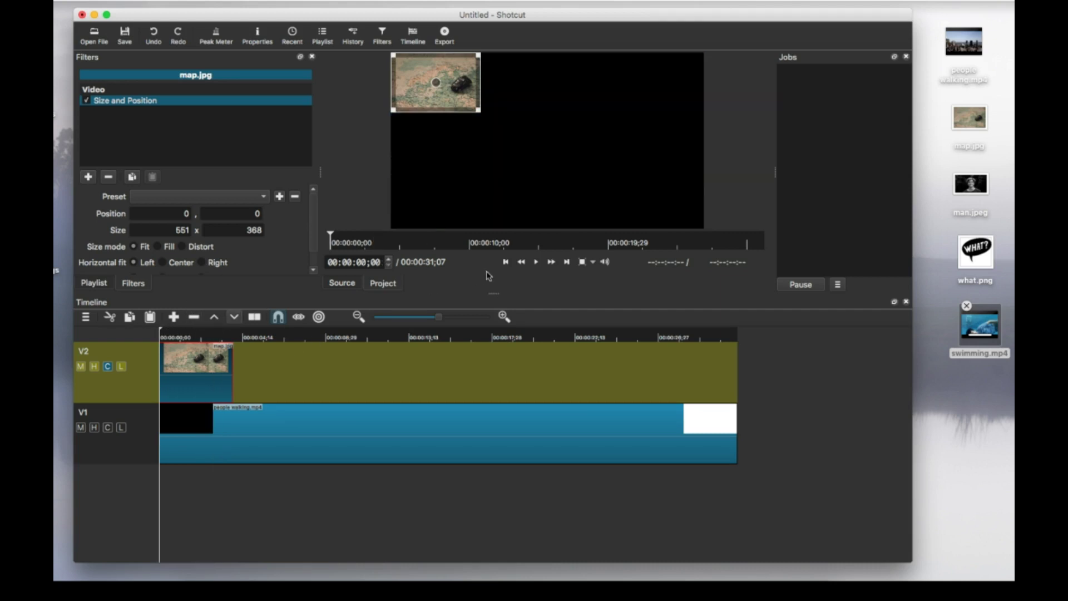
click(538, 266)
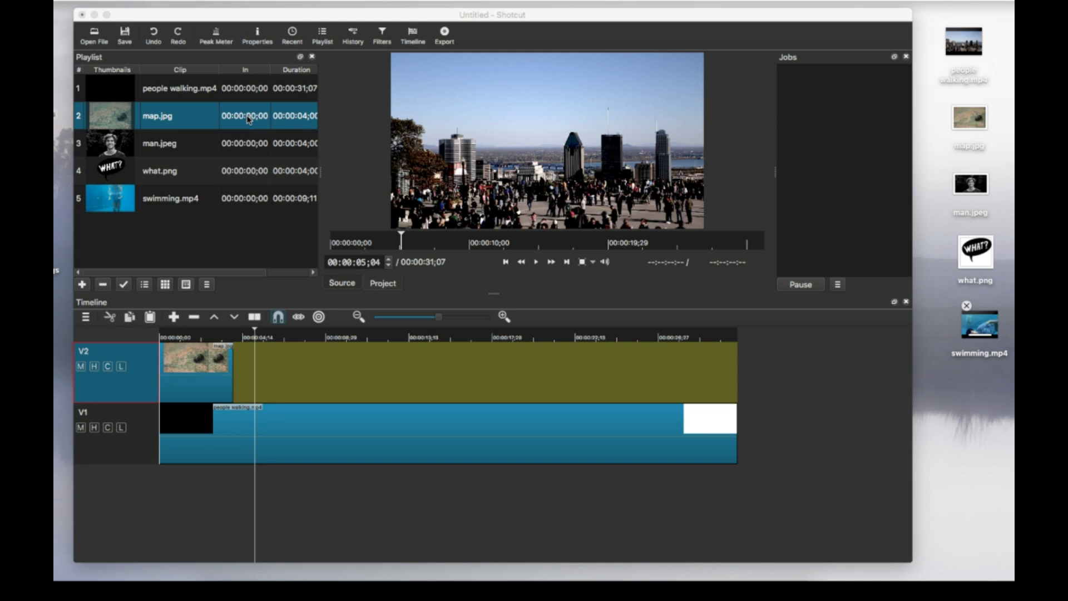
Remove the map.jpg clip from V2, leaving only the city clip on V1.
click(189, 378)
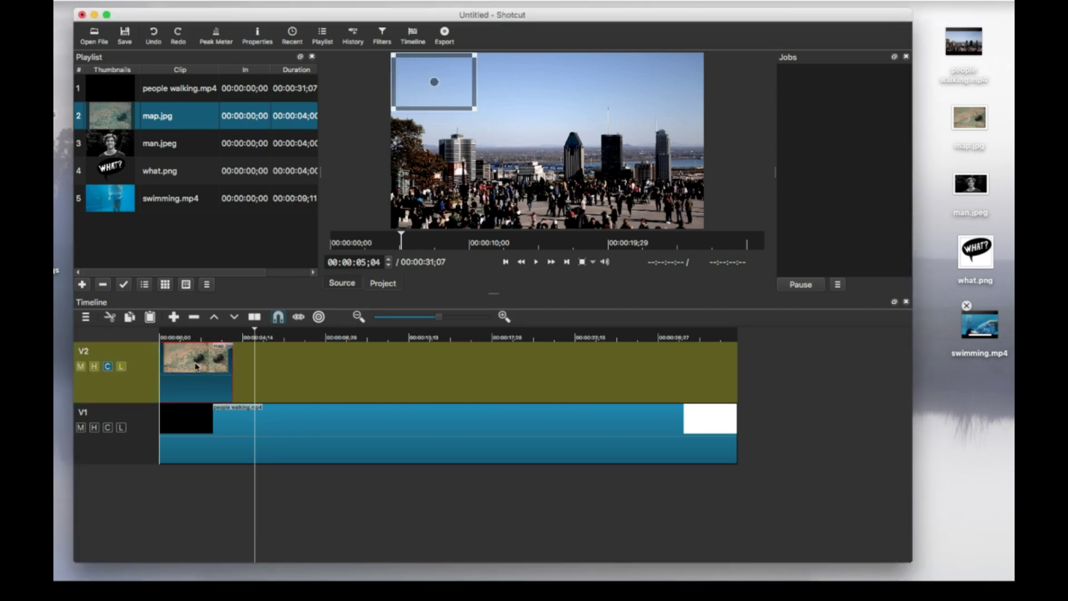
right_click(196, 364)
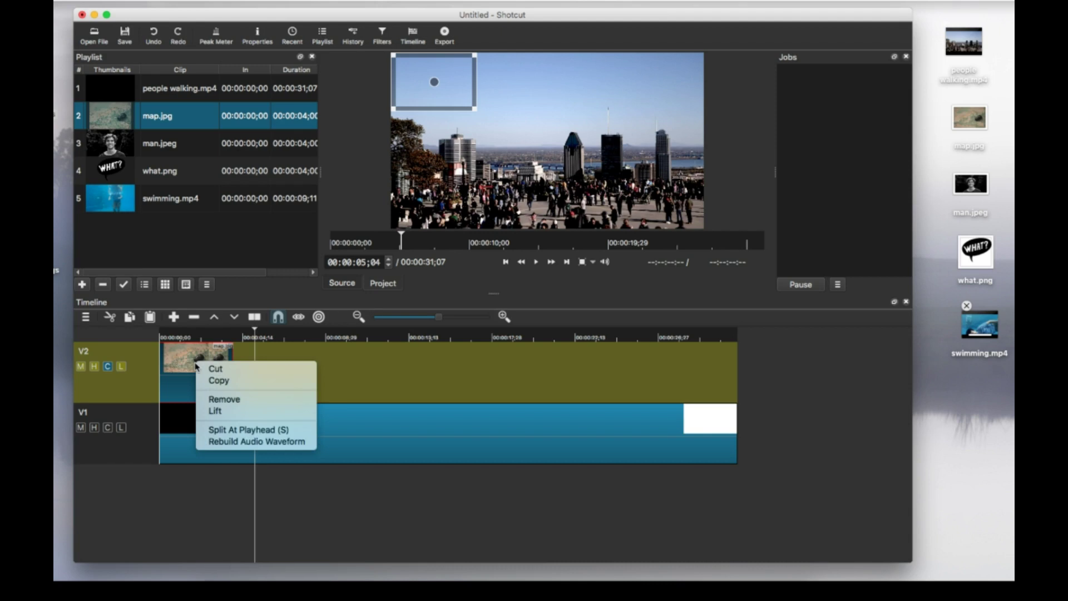
click(234, 405)
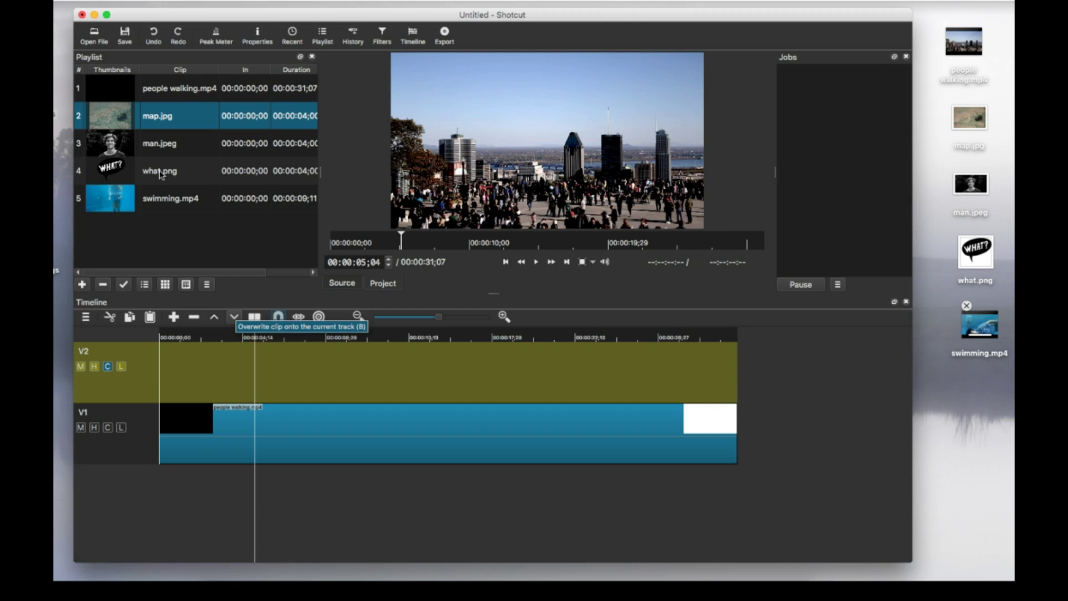
Drop what.png onto V2 around 00:00:11 and select the new clip.
drag(160, 174, 378, 370)
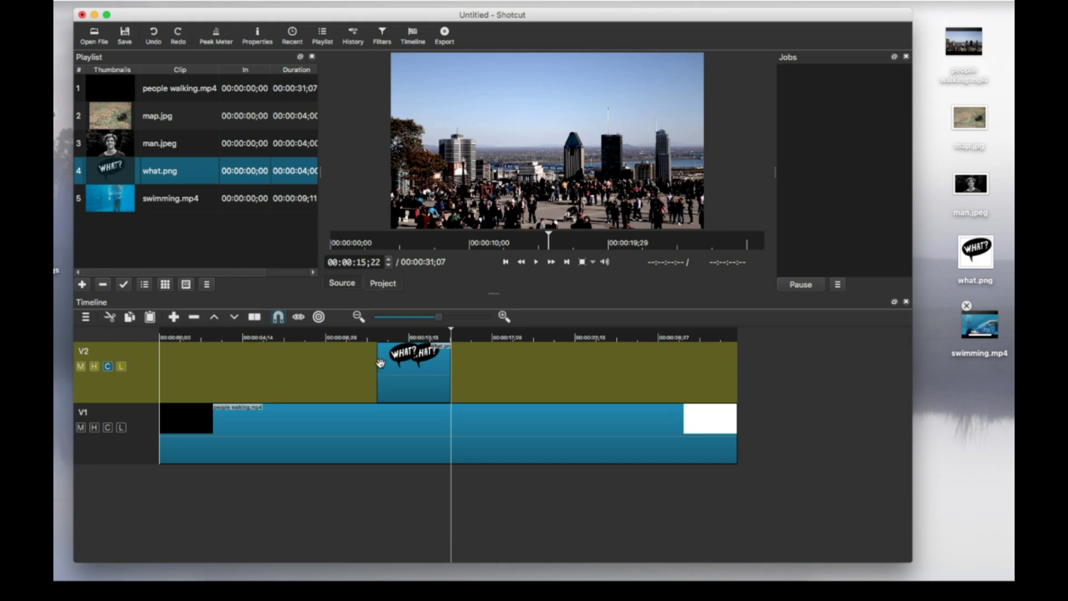
click(416, 366)
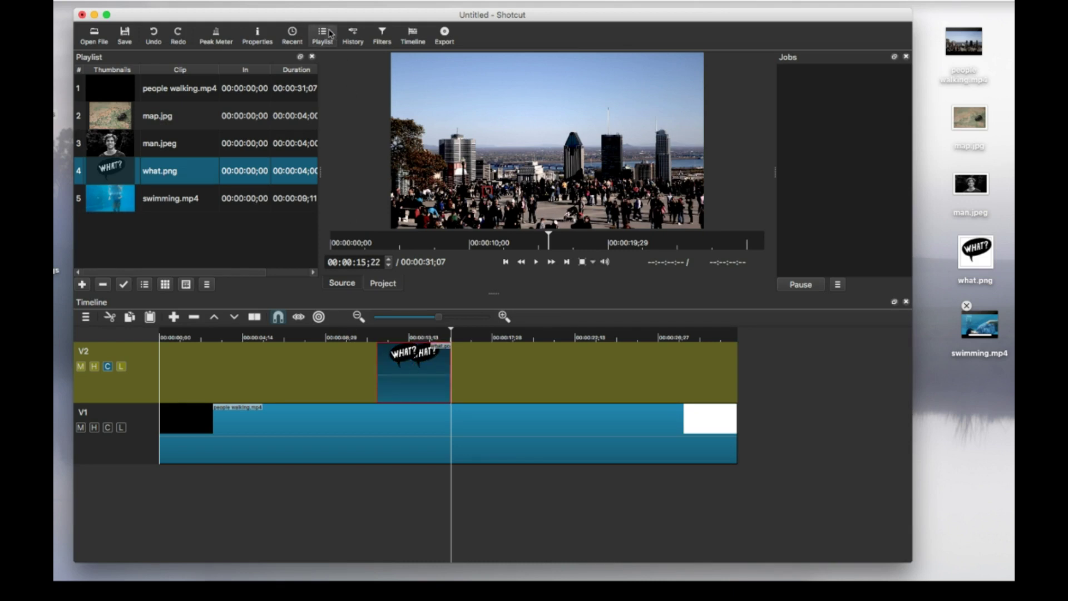
Add a Size and Position filter to the what.png clip.
click(380, 37)
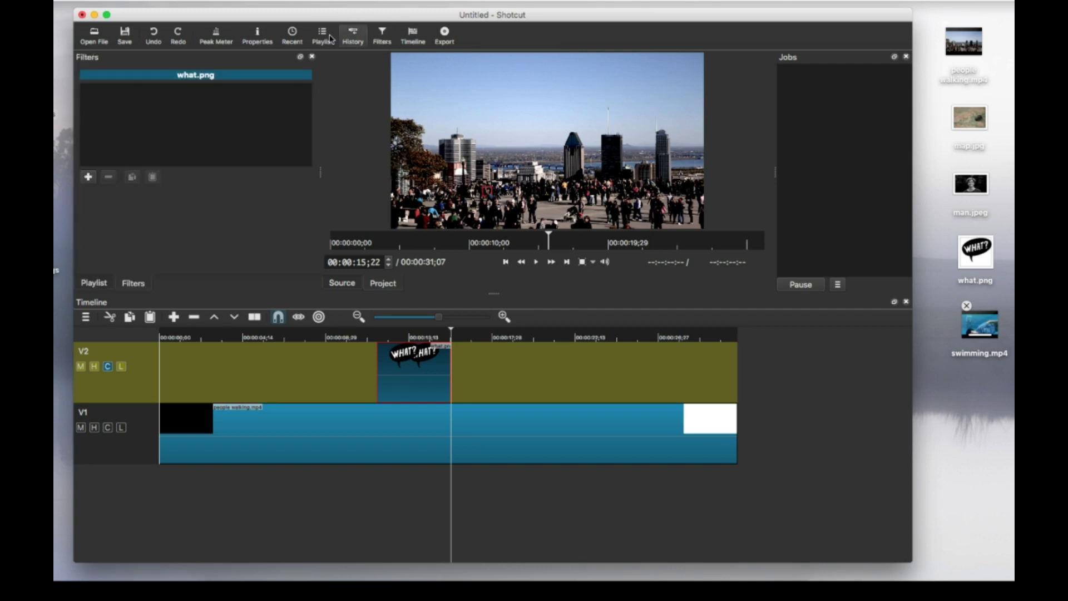
click(89, 177)
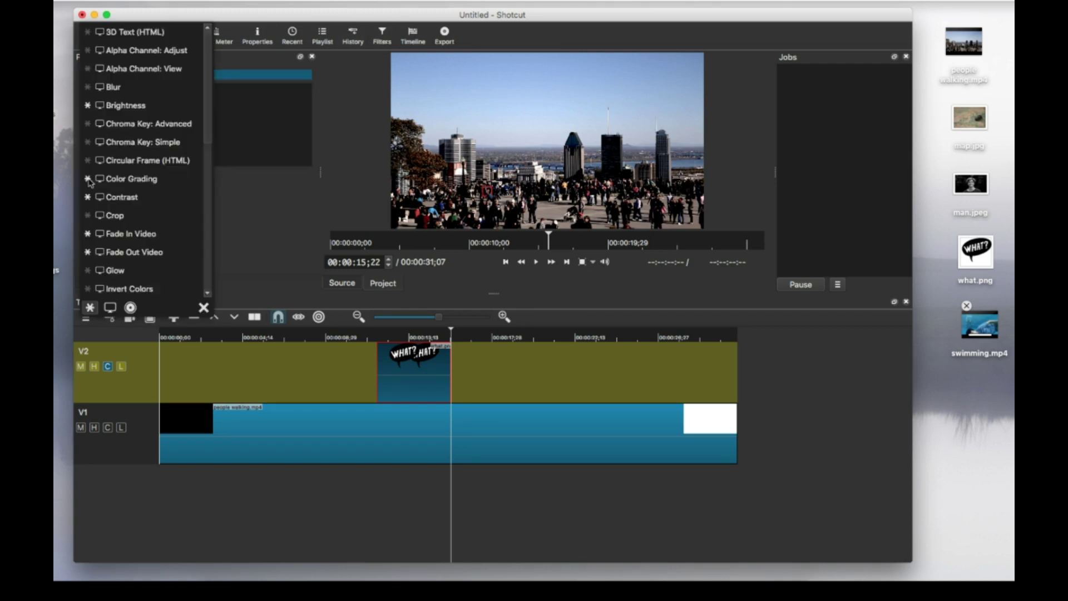
scroll(210, 148, down, 1)
scroll(209, 147, down, 10)
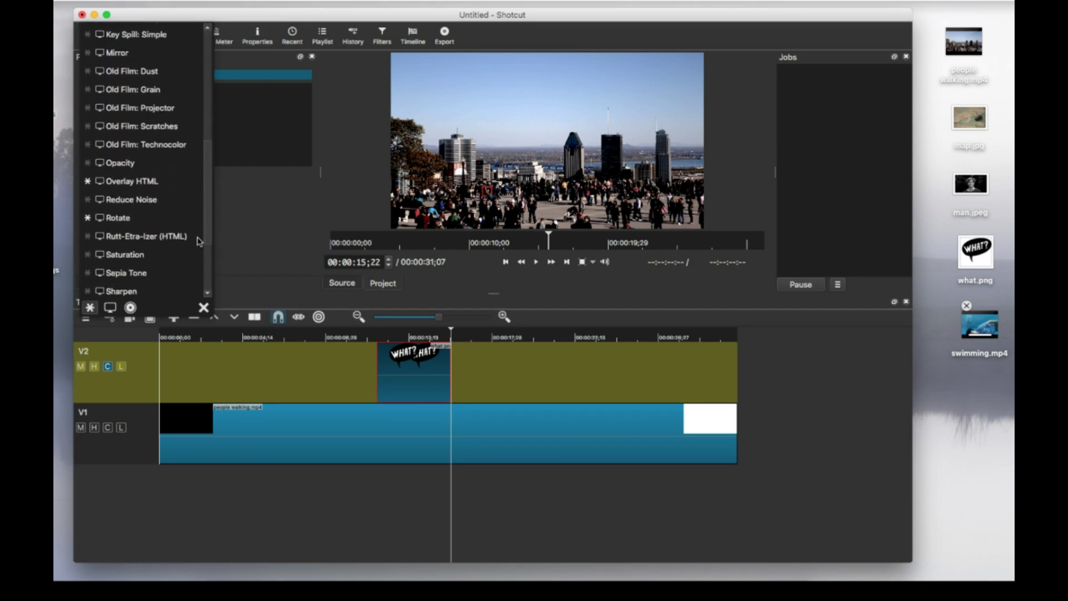
click(184, 229)
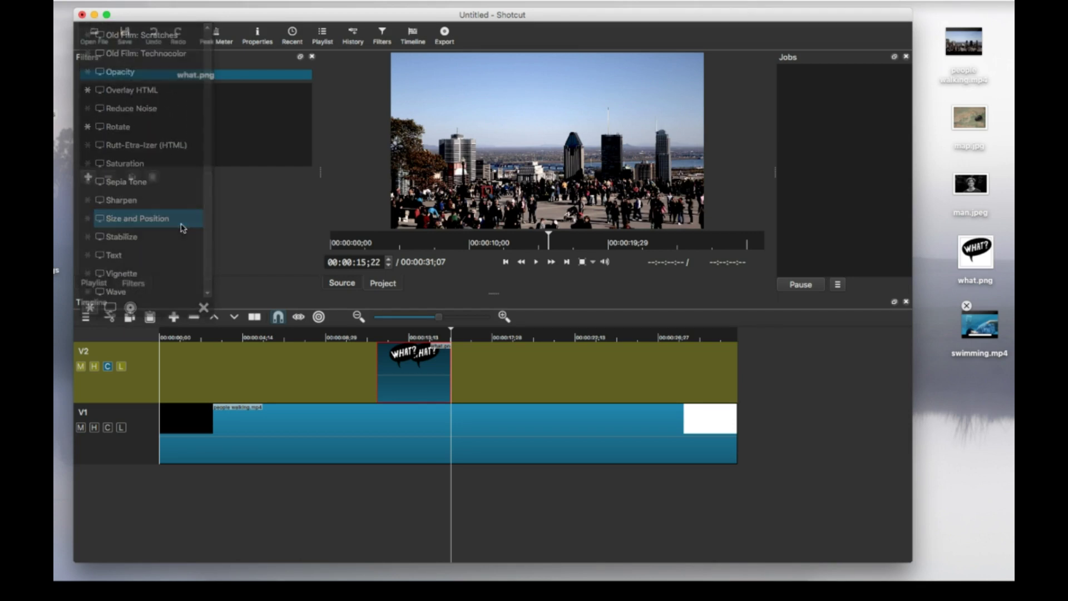
Shrink what.png to 514x364 in the top-right corner and play back to check it.
drag(702, 227, 653, 86)
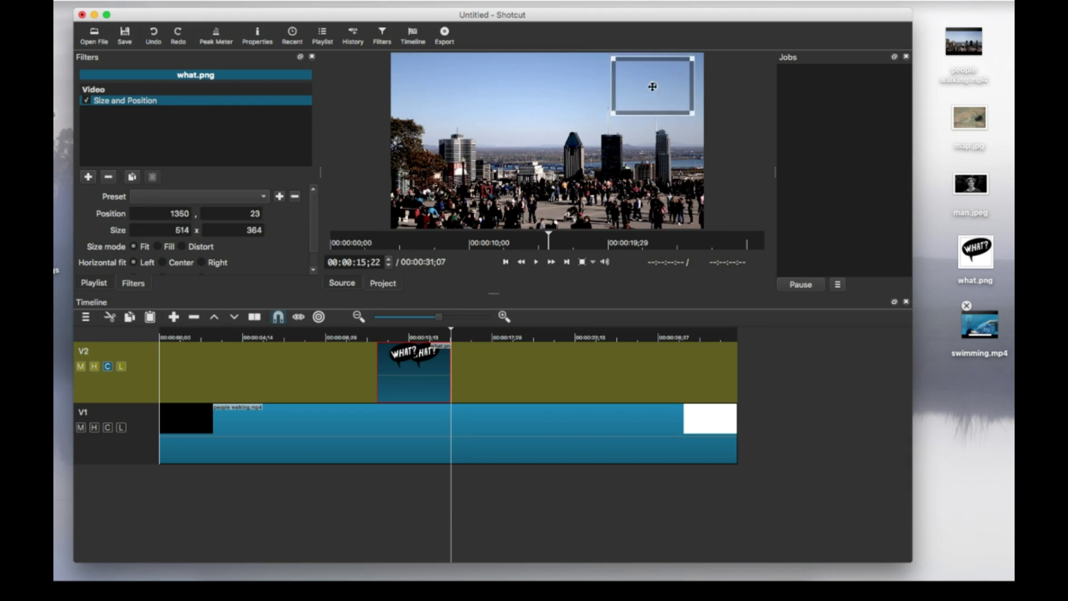
click(370, 337)
click(539, 265)
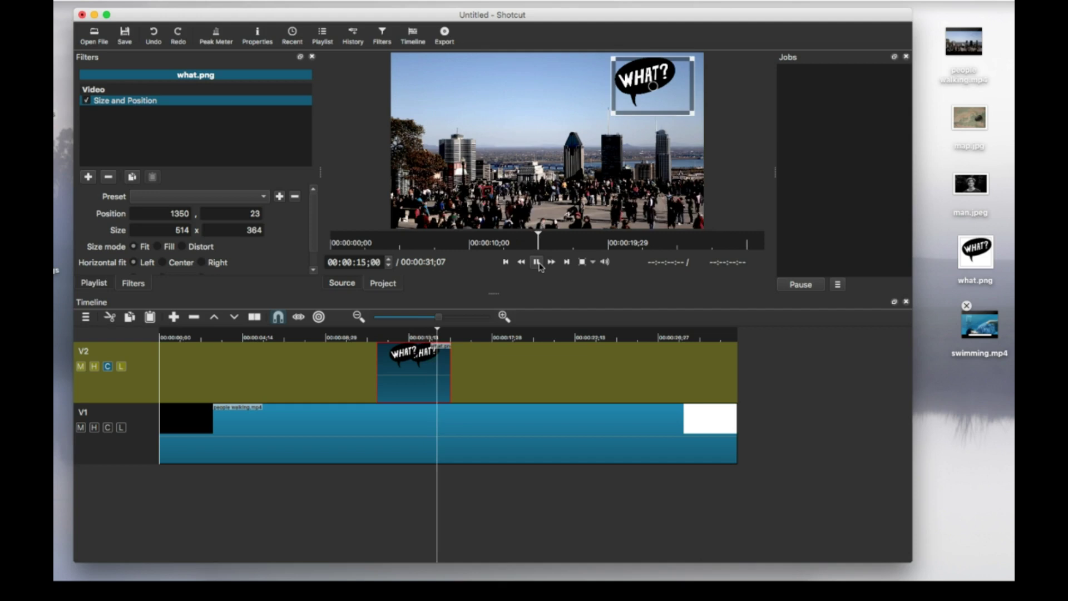
Stop playback and add an Opacity filter to what.png, settling it at 78%.
click(537, 262)
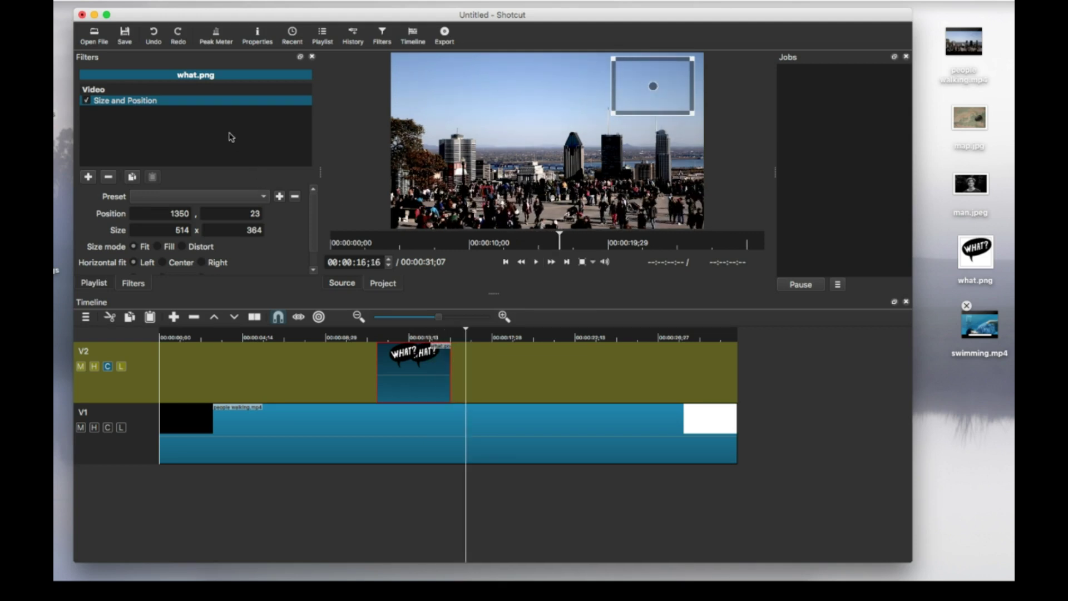
click(89, 178)
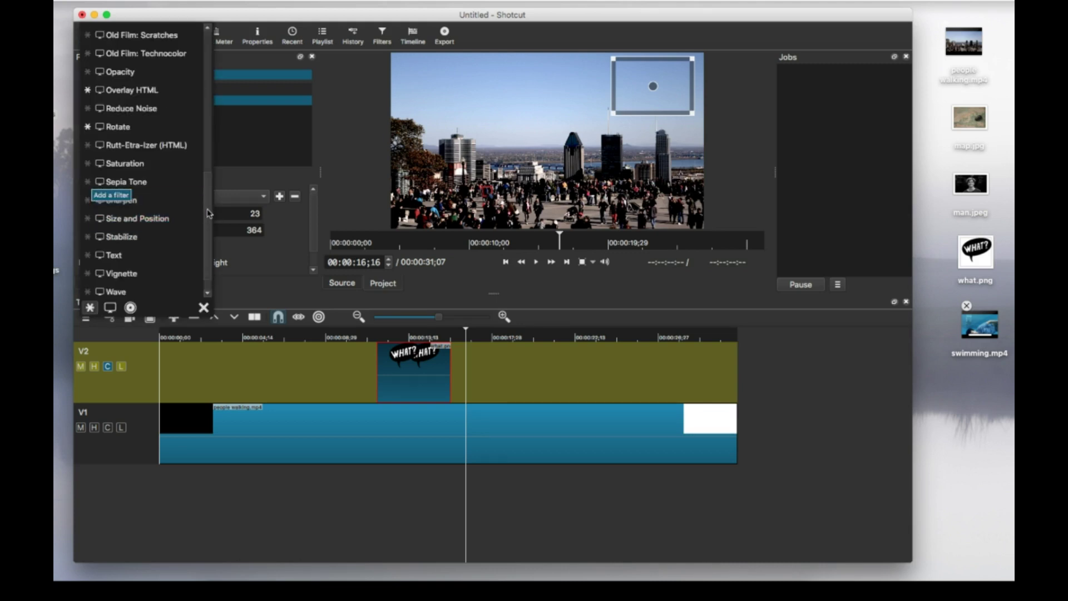
click(132, 77)
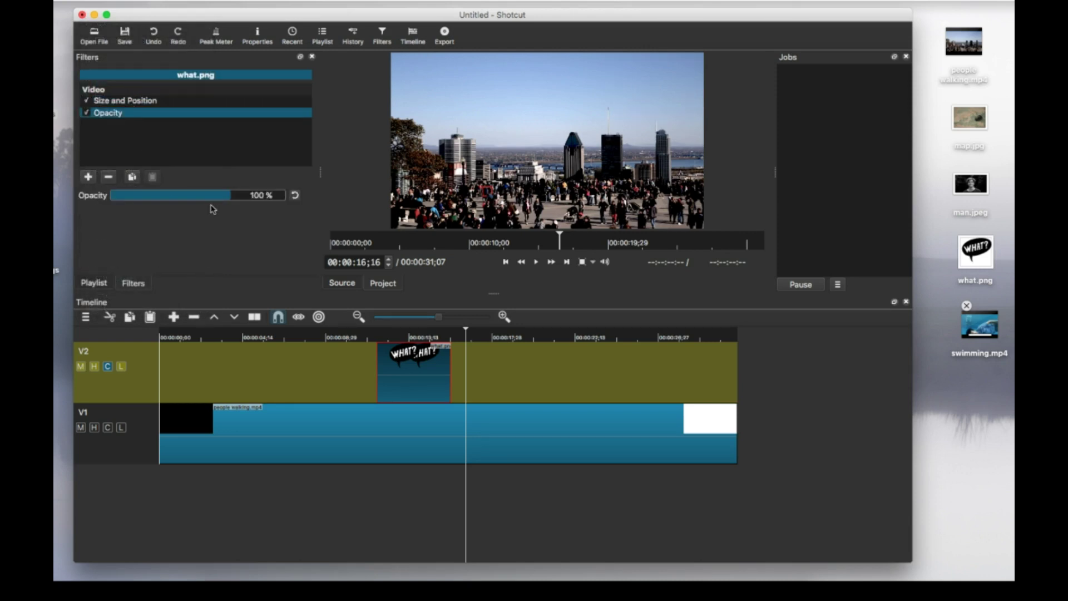
drag(468, 332, 393, 333)
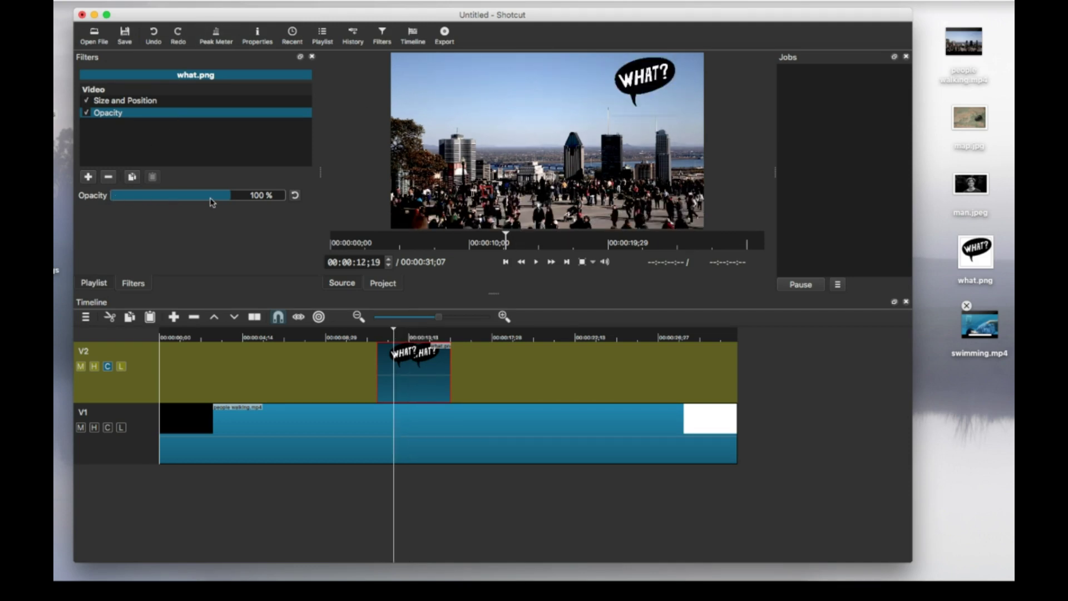
drag(214, 202, 129, 201)
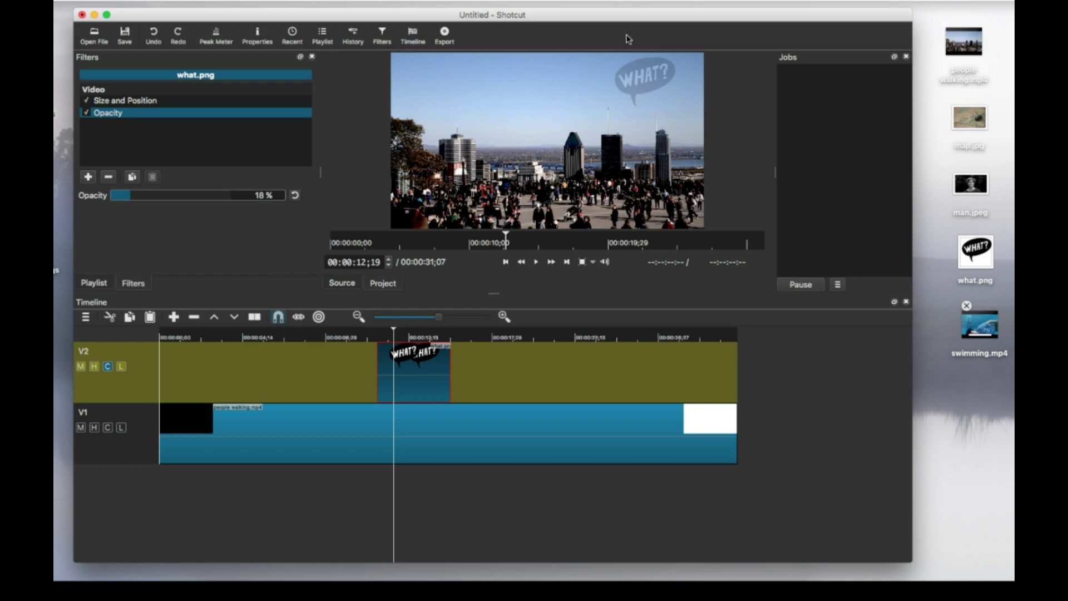
drag(153, 195, 206, 199)
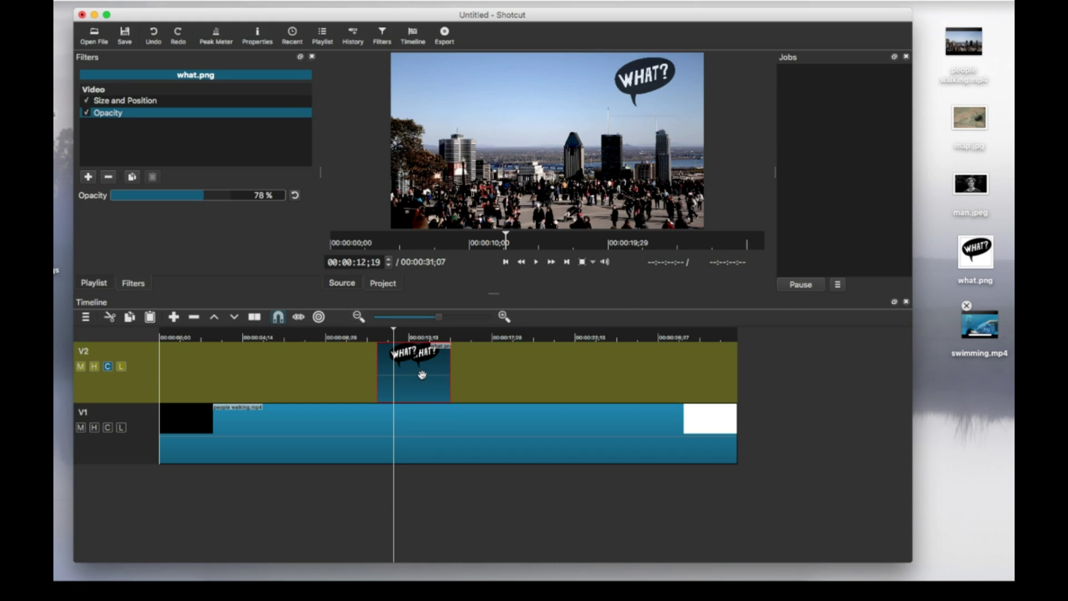
Move what.png near the timeline start and stretch its end to about 00:00:27;04.
drag(422, 375, 212, 395)
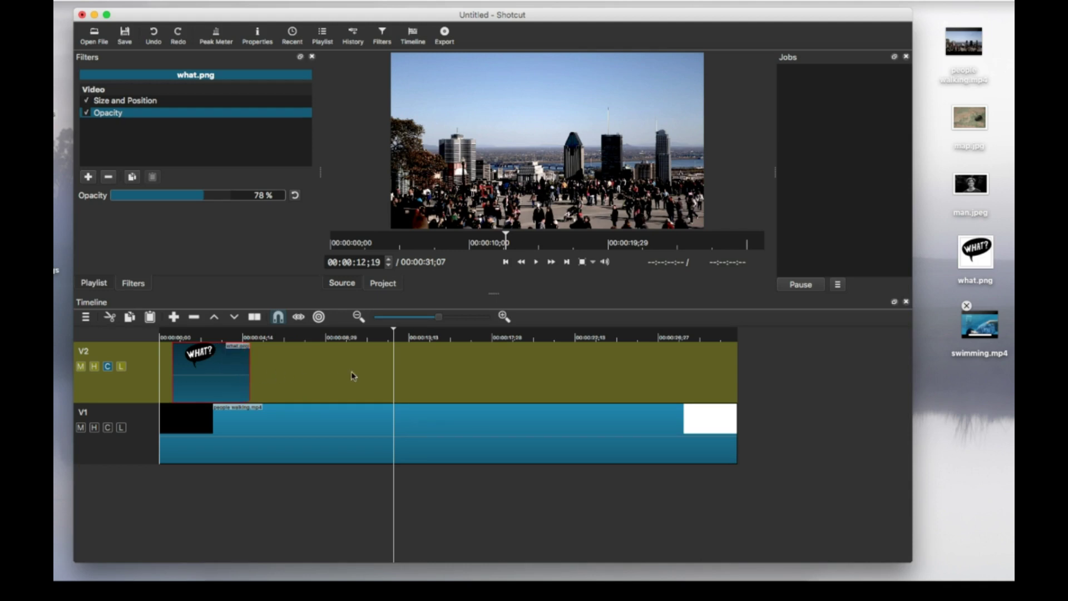
drag(352, 376, 500, 374)
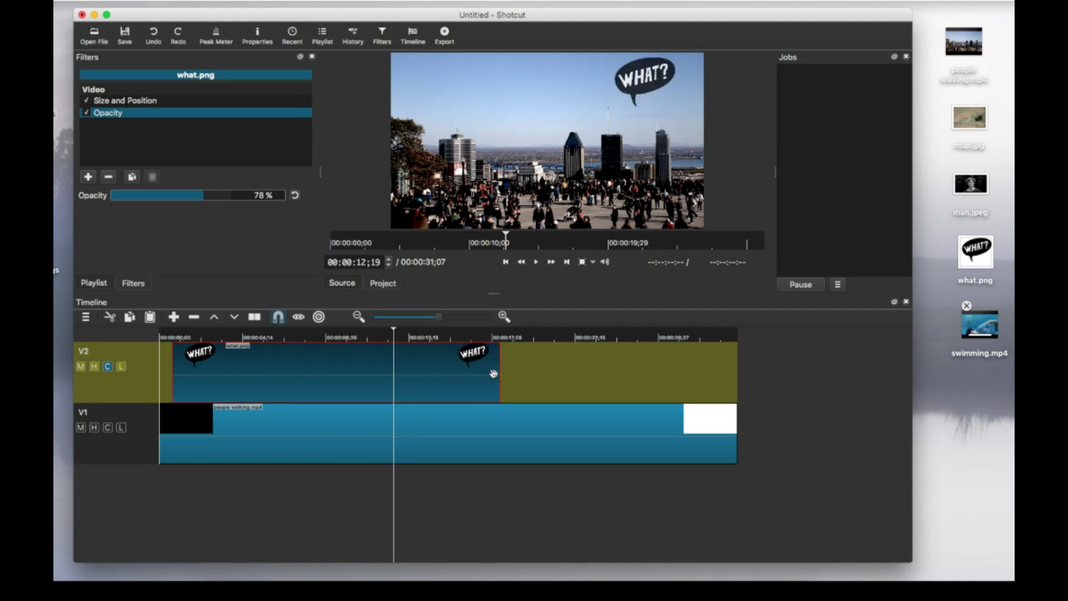
drag(502, 376, 724, 388)
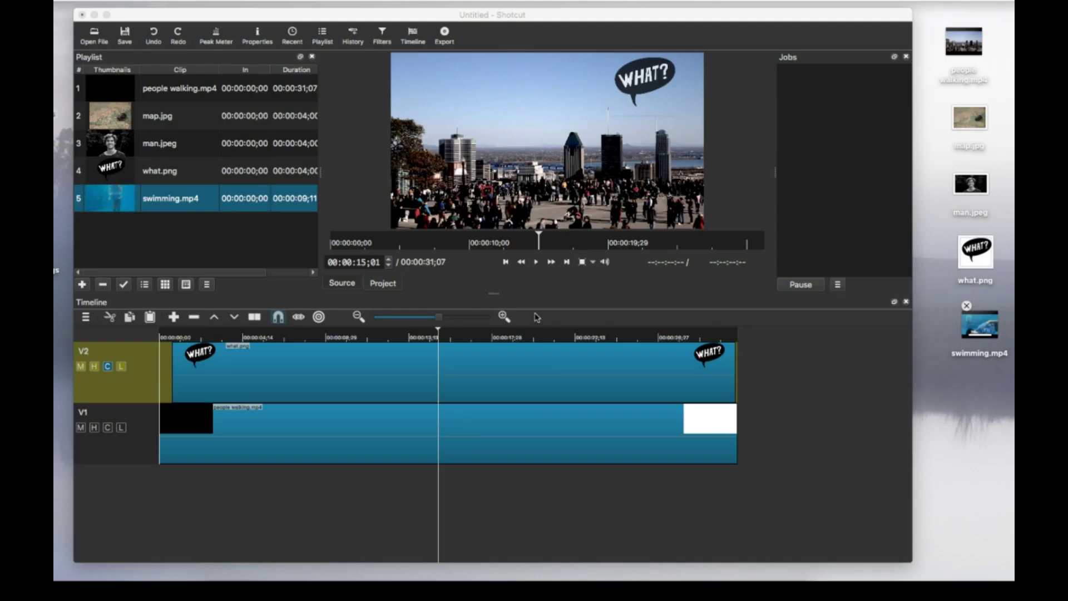
Remove what.png from V2, drop swimming.mp4 in its place, and show its Filters panel.
click(284, 378)
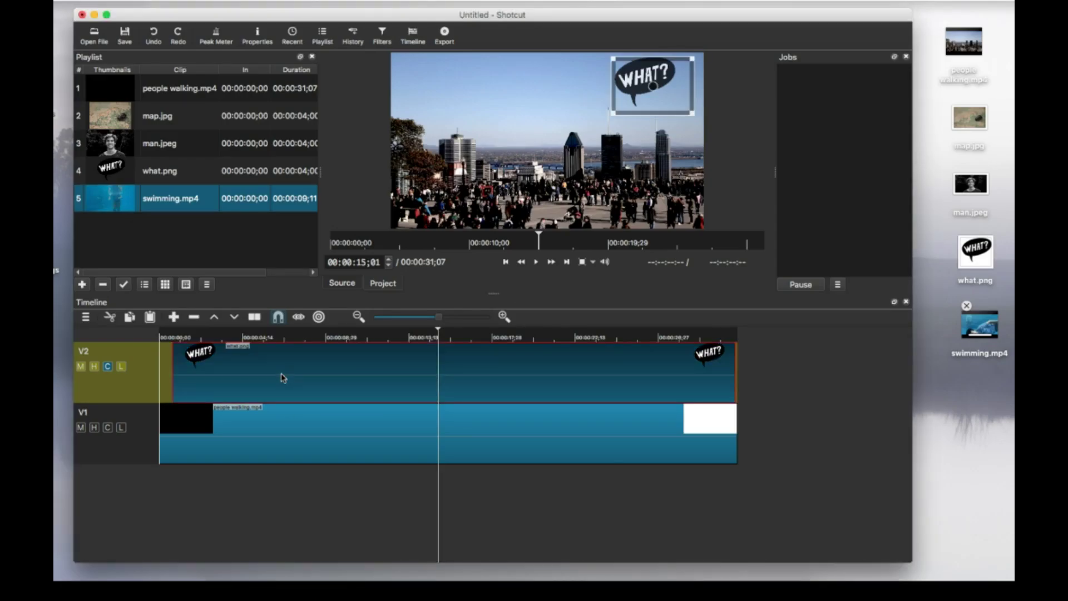
right_click(283, 377)
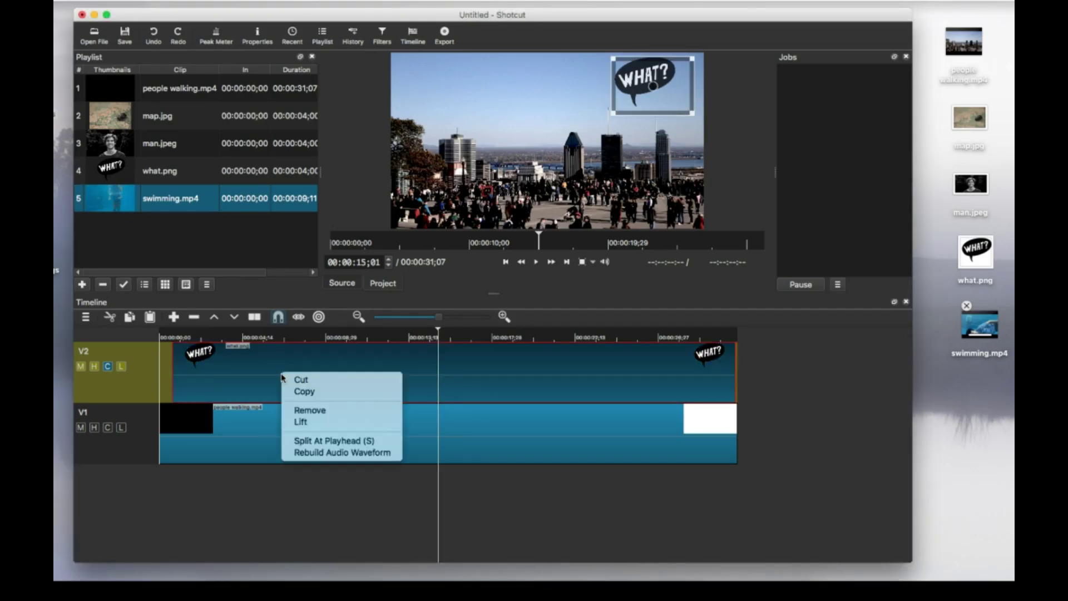
click(322, 411)
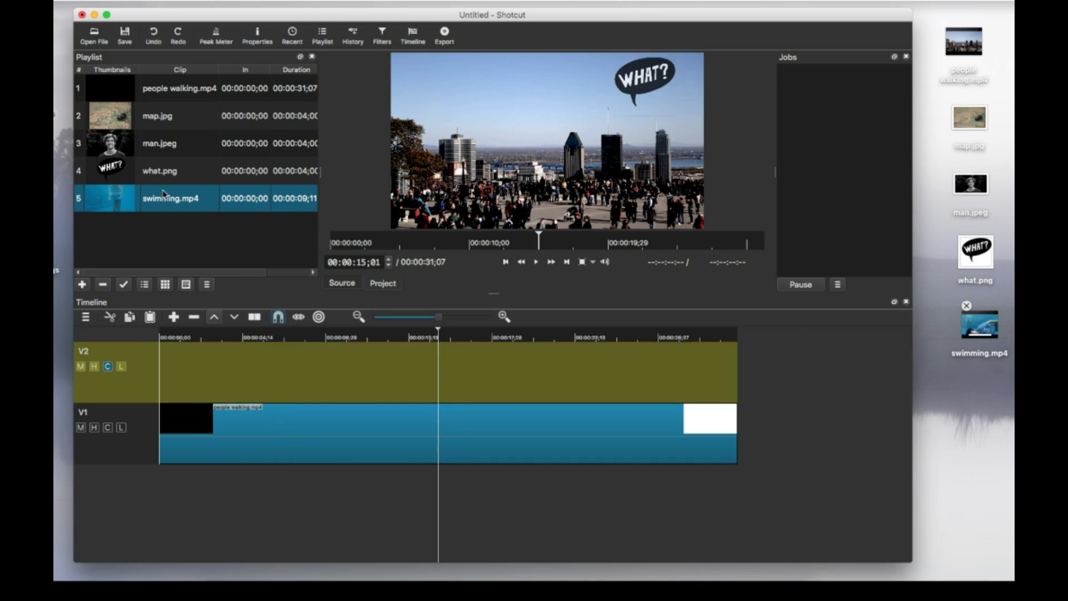
drag(155, 200, 296, 368)
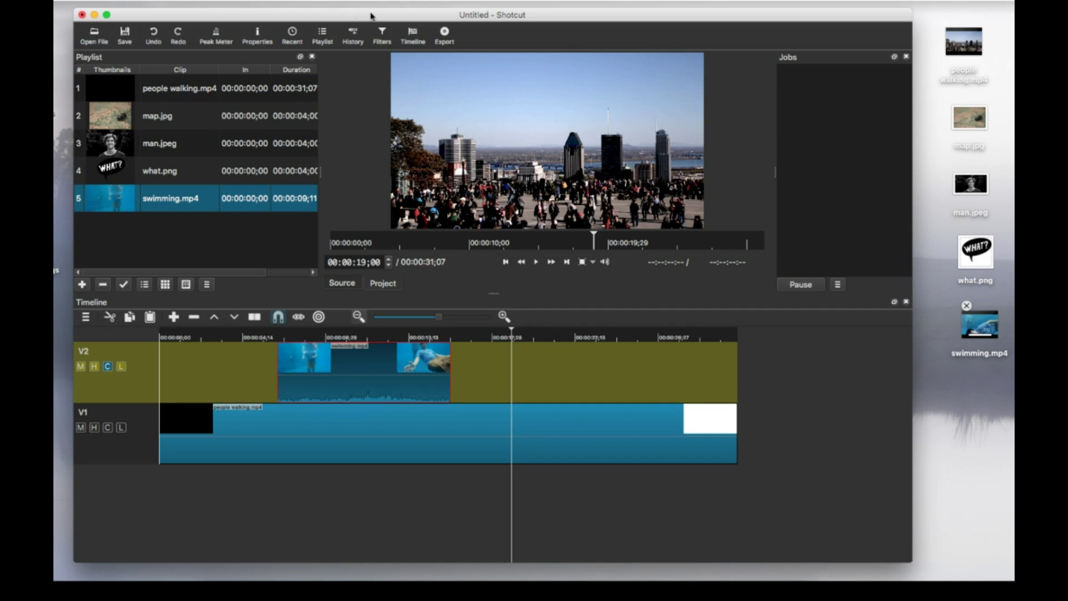
click(383, 35)
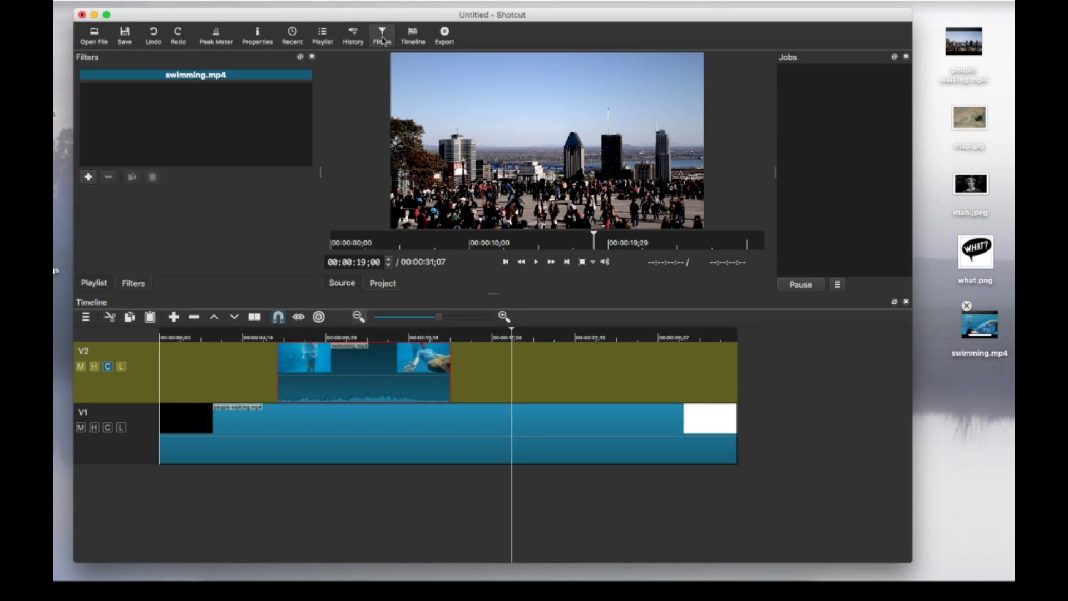
Add a Size and Position filter to swimming.mp4, resizing it to 608x371 at position 0,0.
click(89, 178)
scroll(111, 200, down, 3)
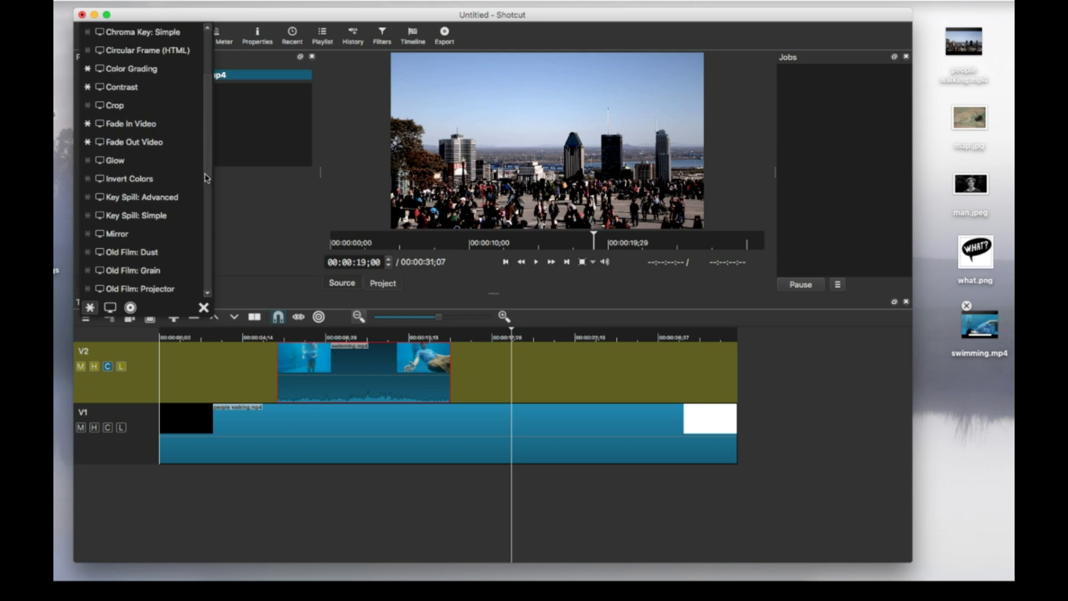
scroll(167, 223, up, 3)
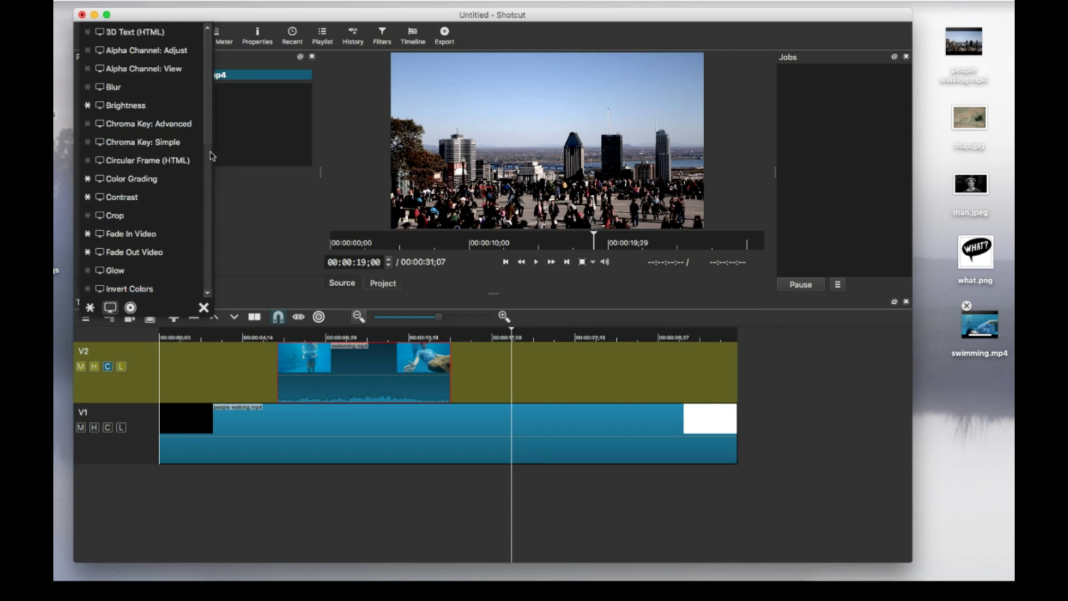
scroll(210, 167, down, 2)
scroll(211, 186, down, 5)
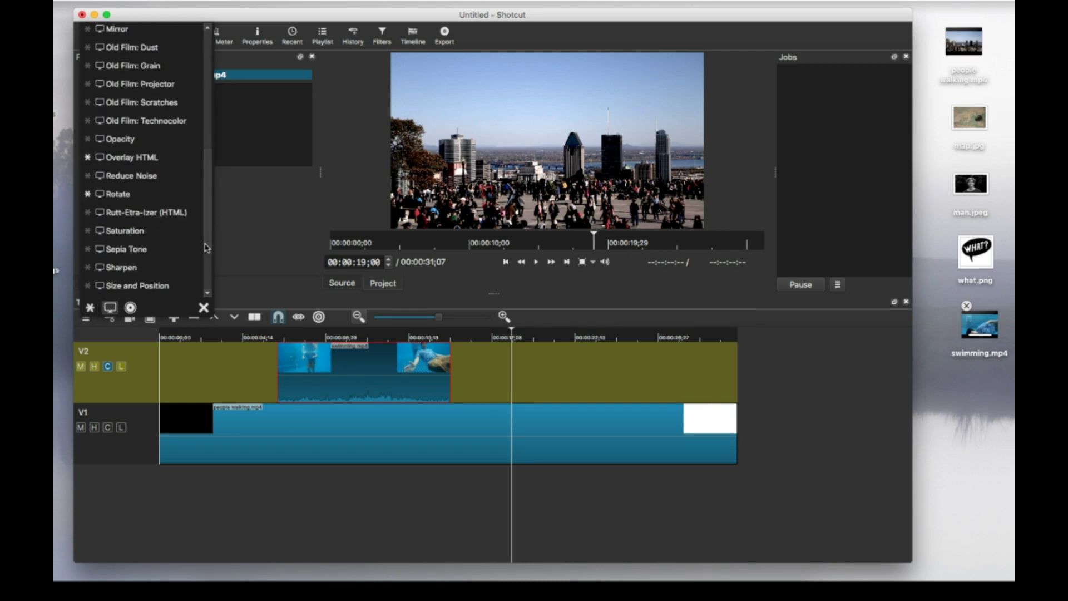
scroll(206, 247, down, 2)
click(178, 248)
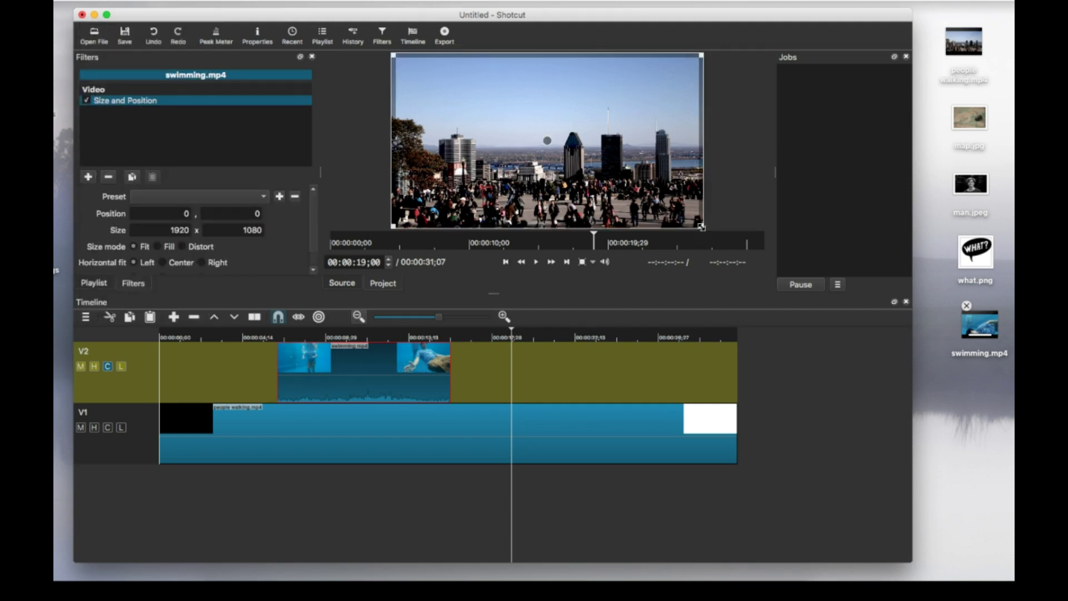
drag(701, 227, 483, 110)
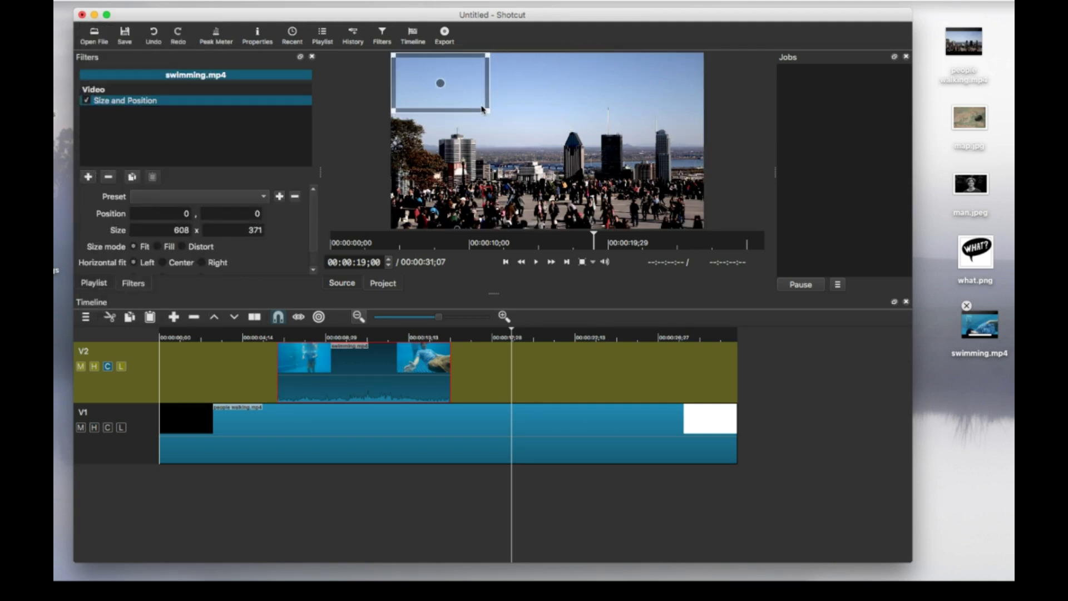
Play the edit from about 4 s and pause at 00:00:09;05 to review the top-left overlay.
click(268, 335)
click(537, 264)
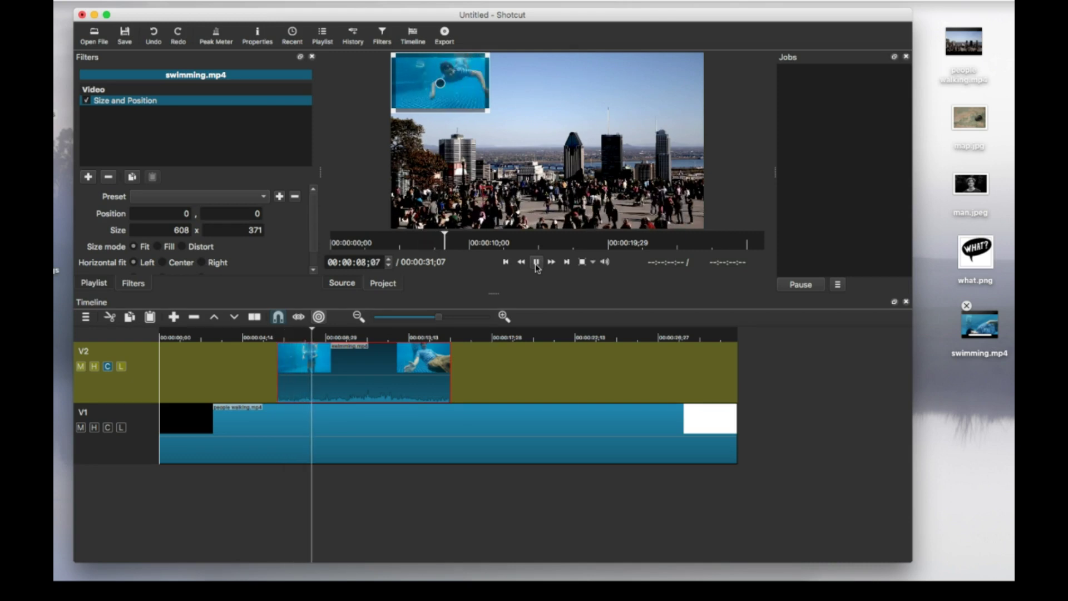
click(536, 264)
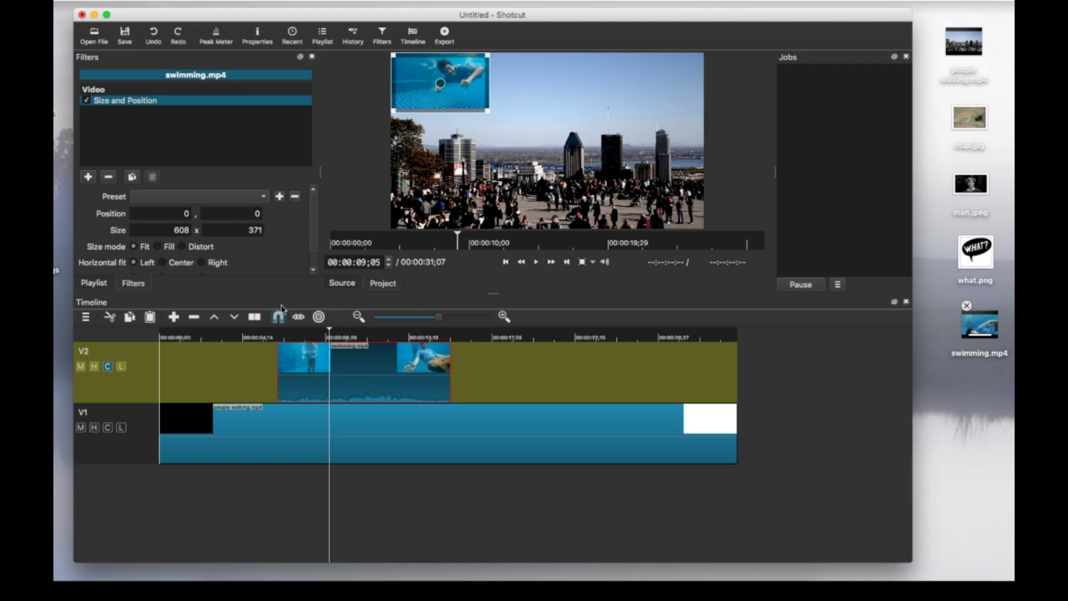
Return to the Playlist and bring up the context menu for swimming.mp4 (Goto, Open As Clip, Remove).
click(312, 56)
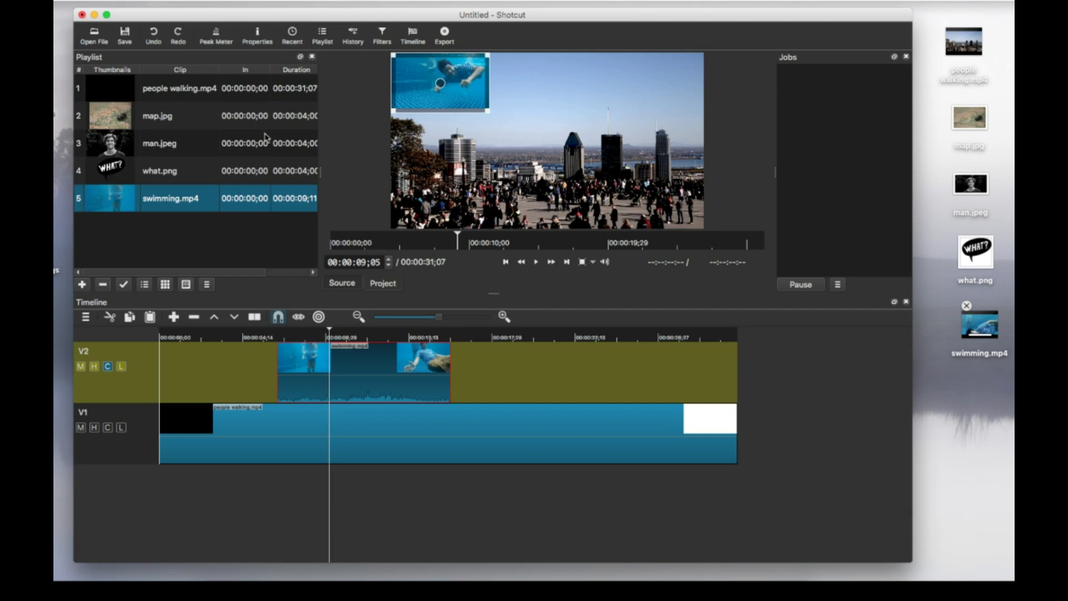
right_click(159, 205)
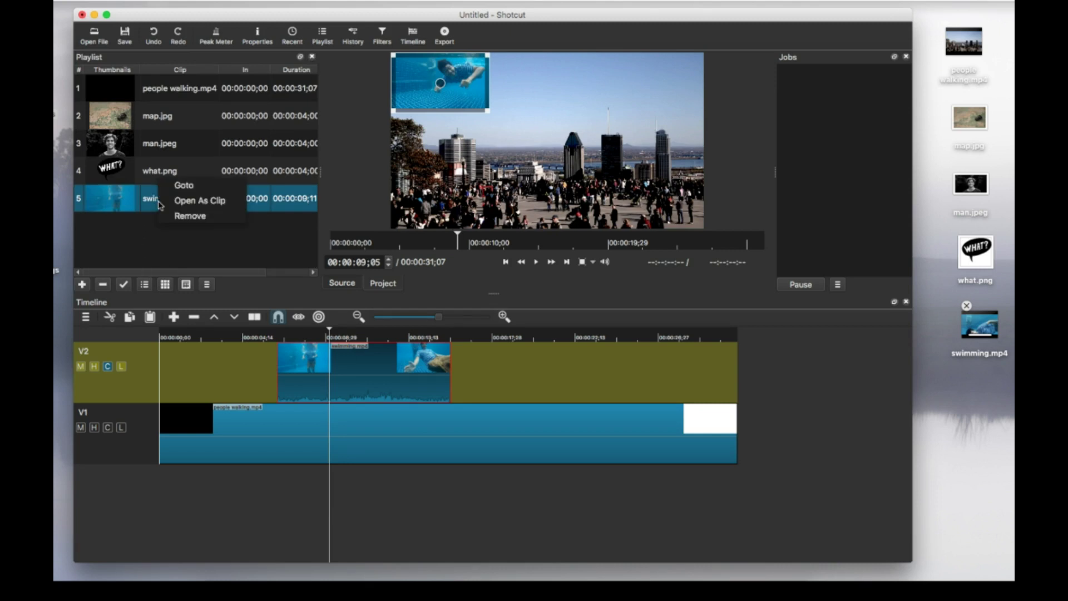